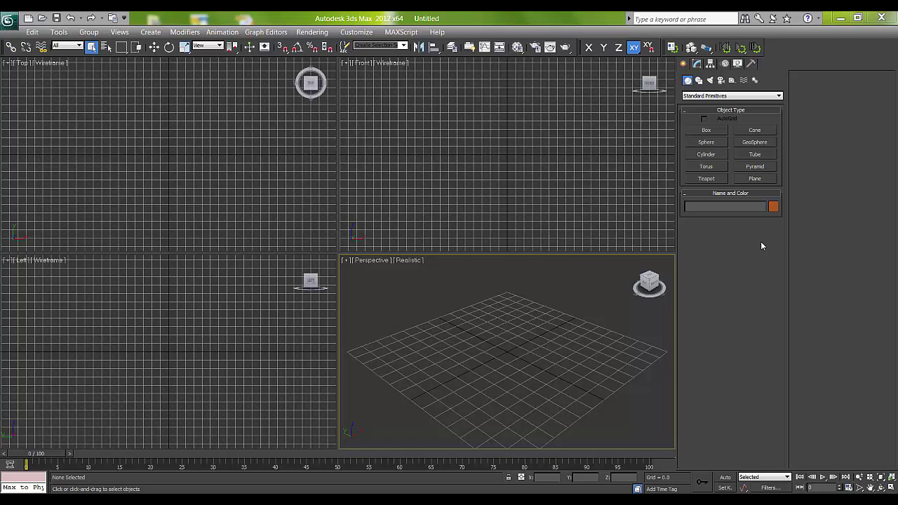
# Step: Create a box in the Top viewport about 52.5 long, 61.5 wide and 54.2 high
pyautogui.click(708, 132)
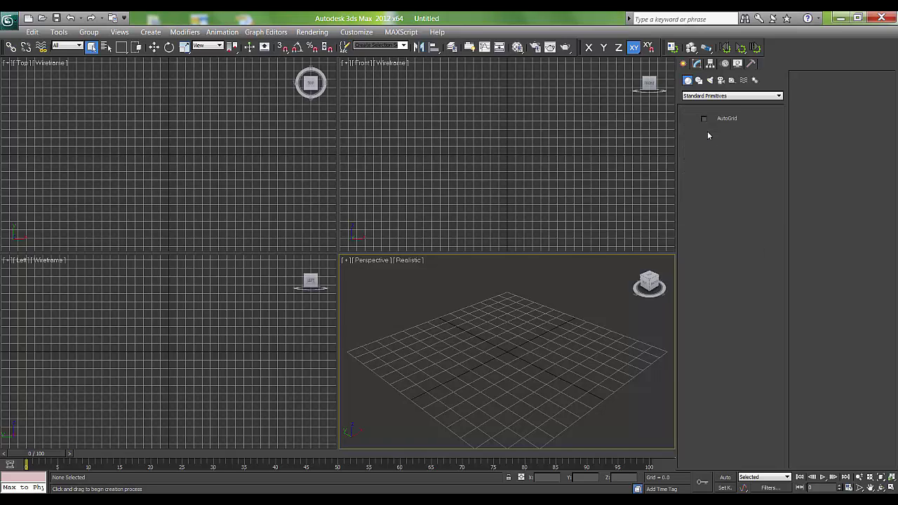
pyautogui.moveTo(140, 134); pyautogui.dragTo(191, 178)
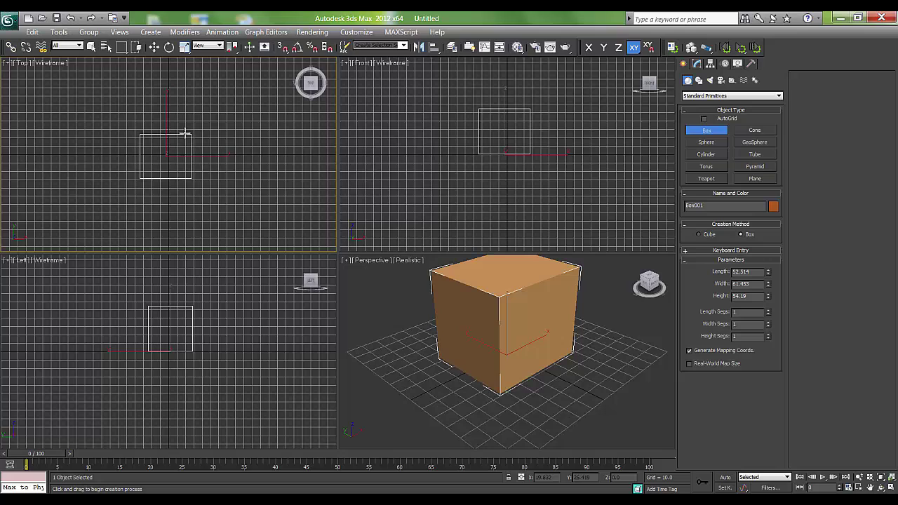
pyautogui.keyDown('alt'); pyautogui.moveTo(515, 317); pyautogui.dragTo(506, 344, button='middle'); pyautogui.keyUp('alt')
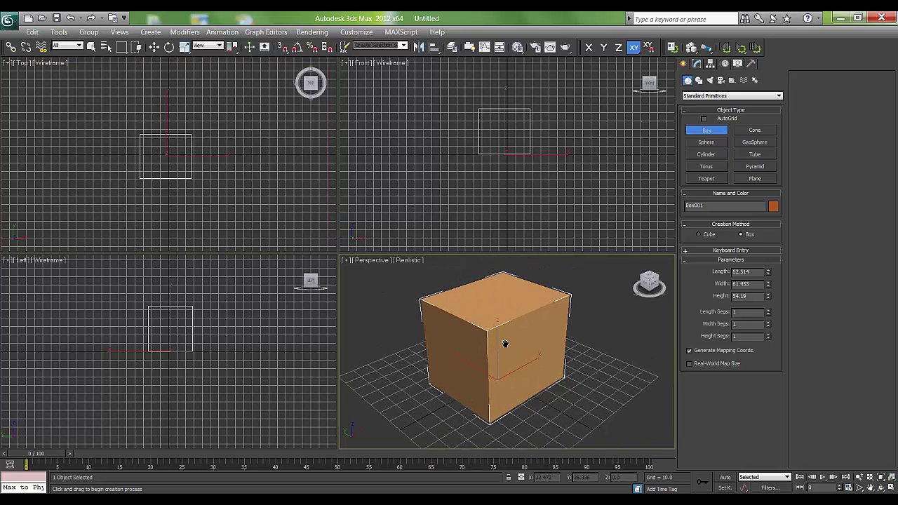
# Step: Display the Perspective view in wireframe and set the box's height segments to 3
pyautogui.press('F3')
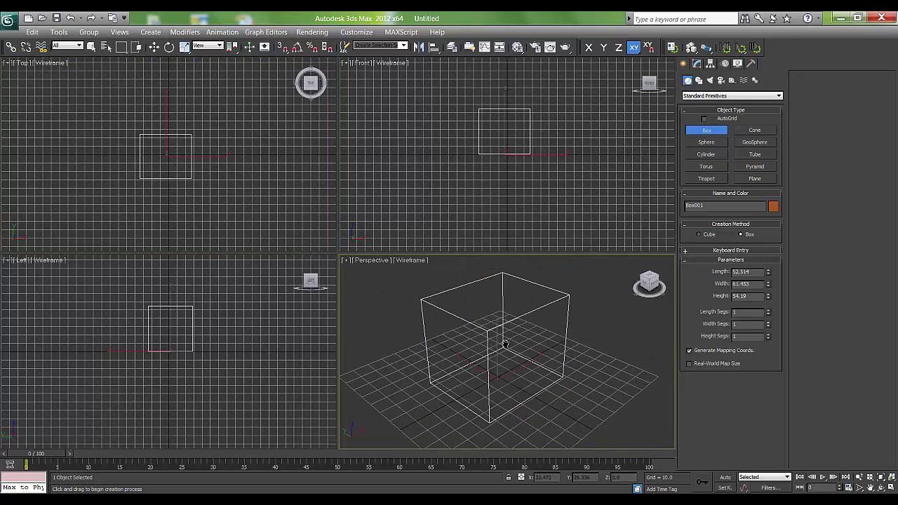
pyautogui.keyDown('alt'); pyautogui.moveTo(528, 382); pyautogui.dragTo(507, 374, button='middle'); pyautogui.keyUp('alt')
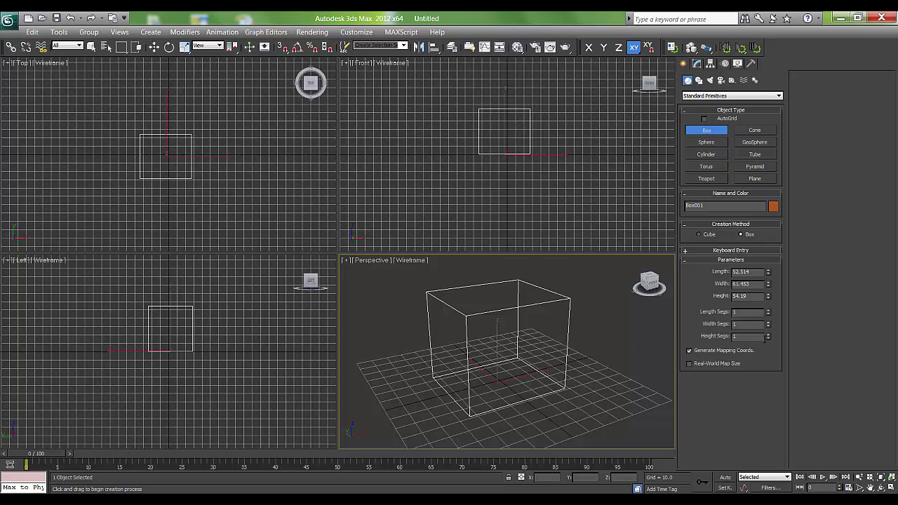
pyautogui.click(769, 334)
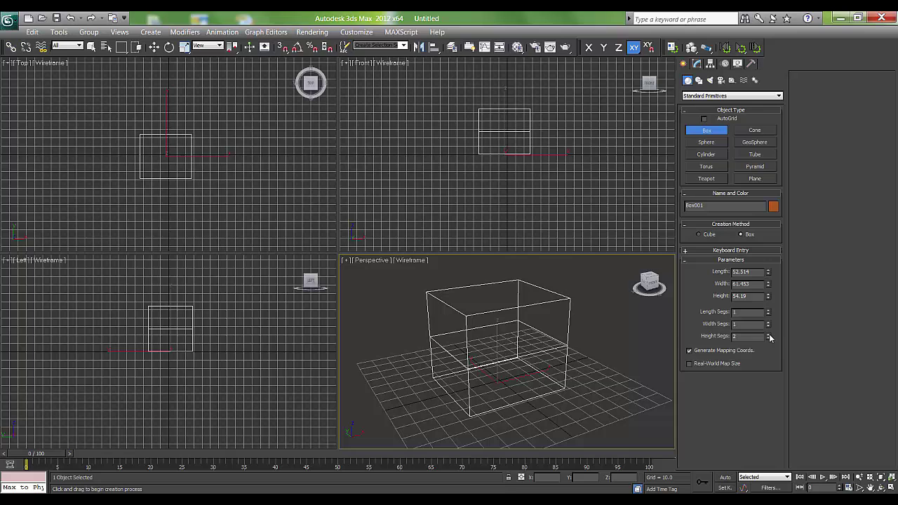
pyautogui.click(768, 335)
pyautogui.moveTo(465, 371)
pyautogui.keyDown('alt'); pyautogui.mouseDown(button='middle')
pyautogui.moveTo(449, 344)
pyautogui.moveTo(437, 371)
pyautogui.moveTo(449, 375)
pyautogui.moveTo(435, 369)
pyautogui.moveTo(460, 369)
pyautogui.mouseUp(button='middle'); pyautogui.keyUp('alt')
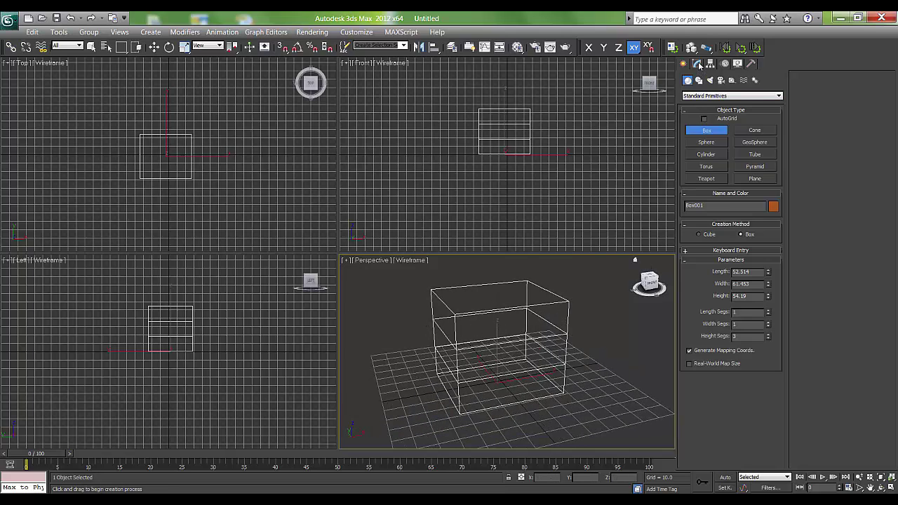
# Step: Apply a Lattice modifier to the box and display the Perspective view in Realistic shading
pyautogui.click(698, 64)
pyautogui.click(720, 92)
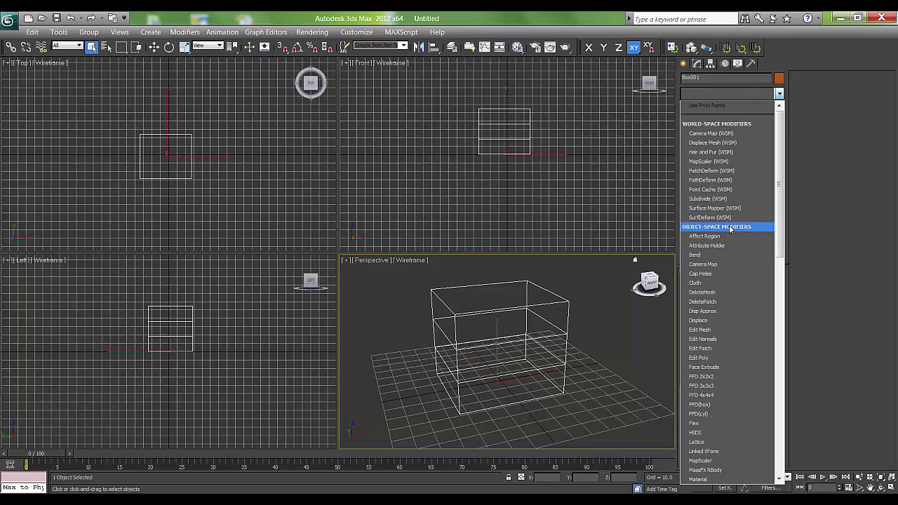
pyautogui.press('l')
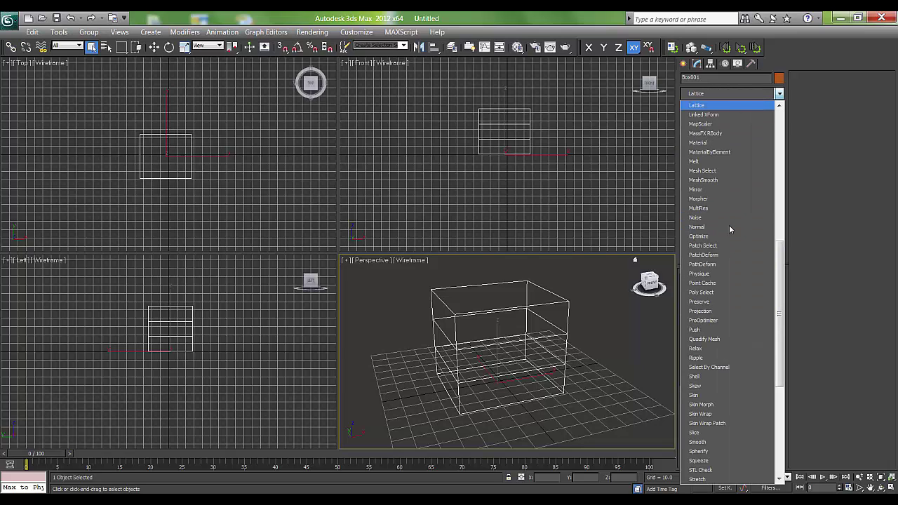
pyautogui.click(698, 105)
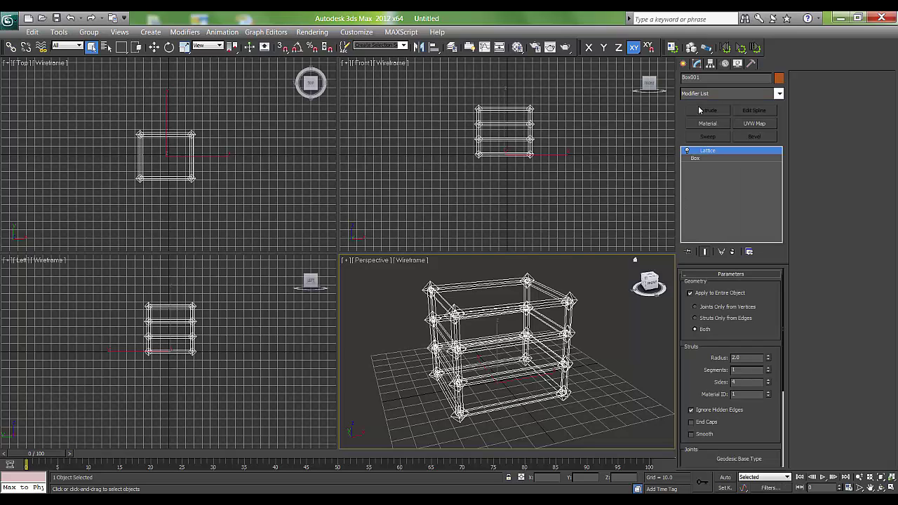
pyautogui.moveTo(495, 379); pyautogui.dragTo(502, 377, button='middle')
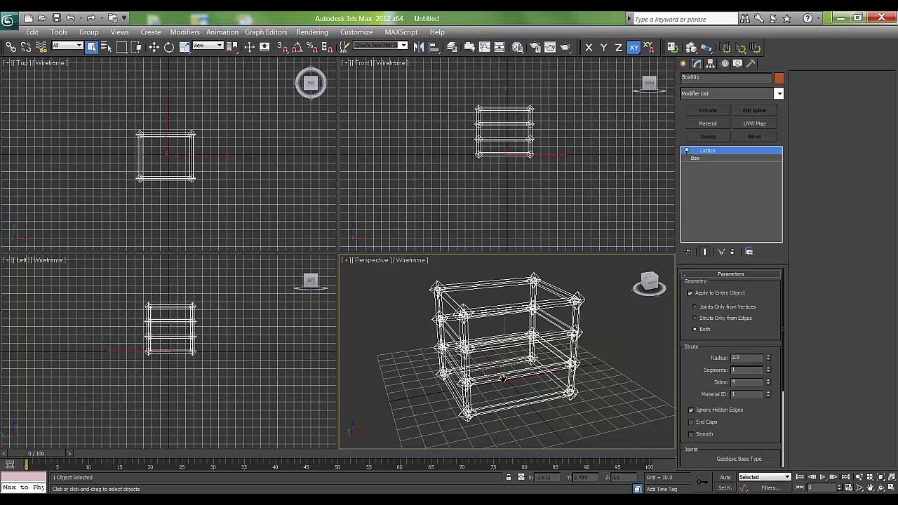
pyautogui.press('F3')
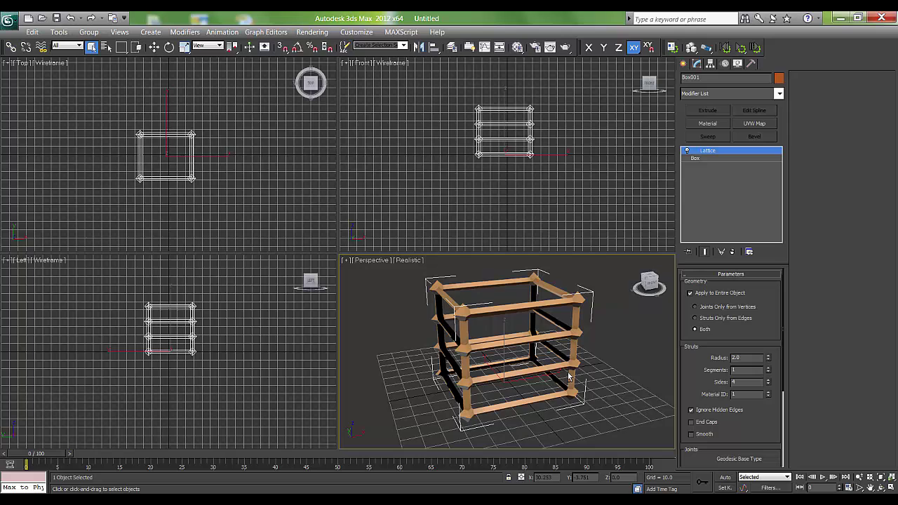
pyautogui.keyDown('alt'); pyautogui.moveTo(569, 378); pyautogui.dragTo(527, 380, button='middle'); pyautogui.keyUp('alt')
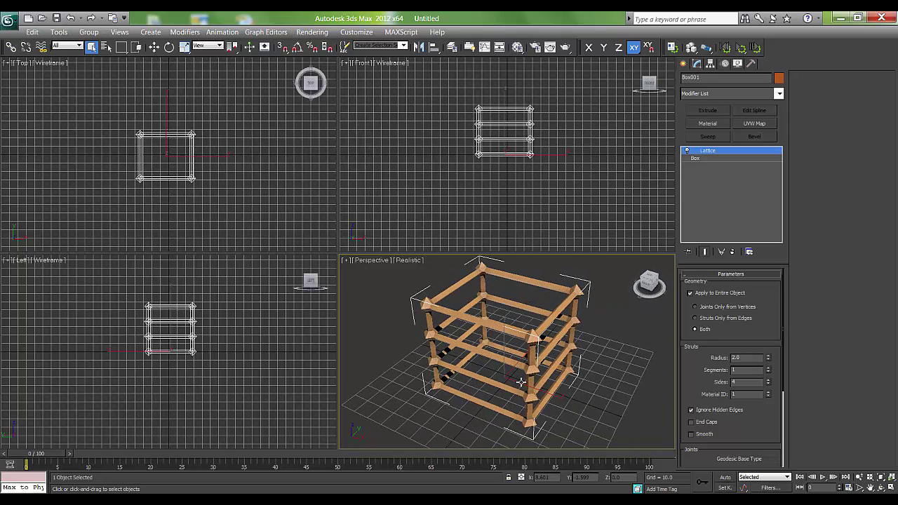
# Step: Disable the Lattice modifier temporarily and show edged faces on the box in the Perspective view
pyautogui.click(688, 151)
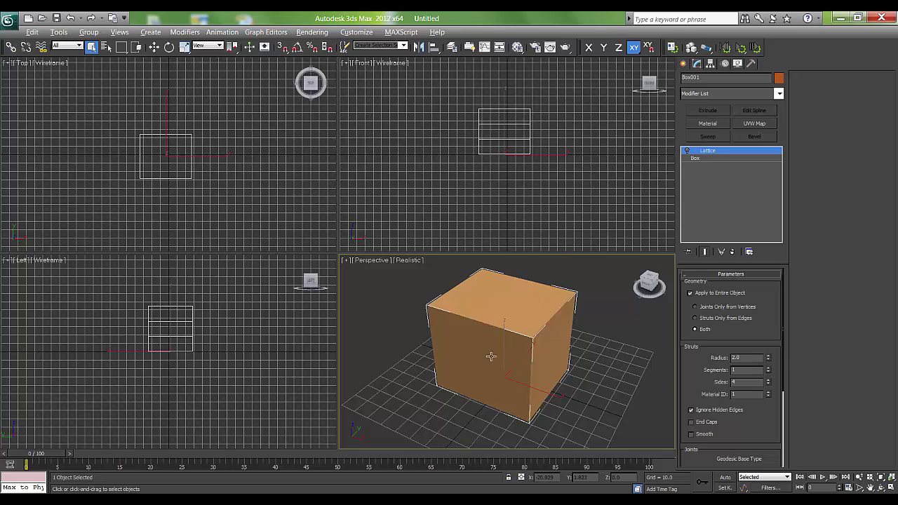
pyautogui.keyDown('alt'); pyautogui.moveTo(491, 358); pyautogui.dragTo(515, 348, button='middle'); pyautogui.keyUp('alt')
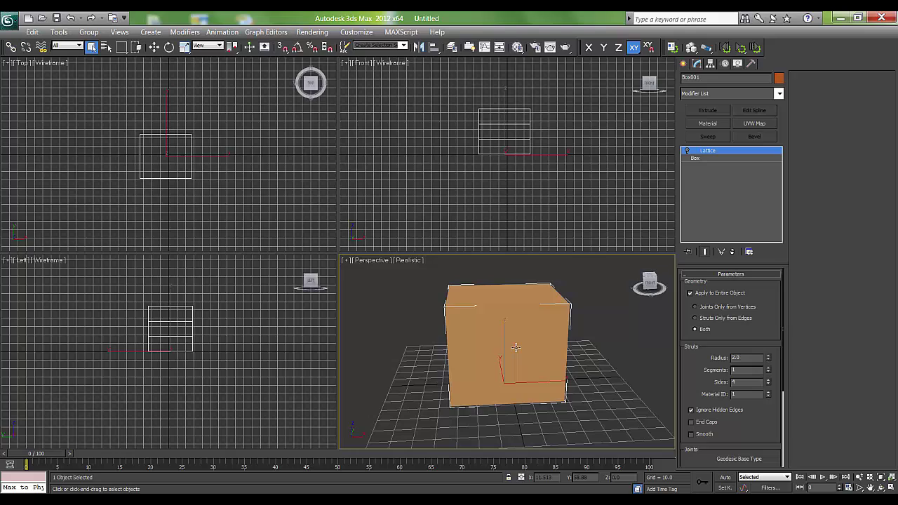
pyautogui.press('F4')
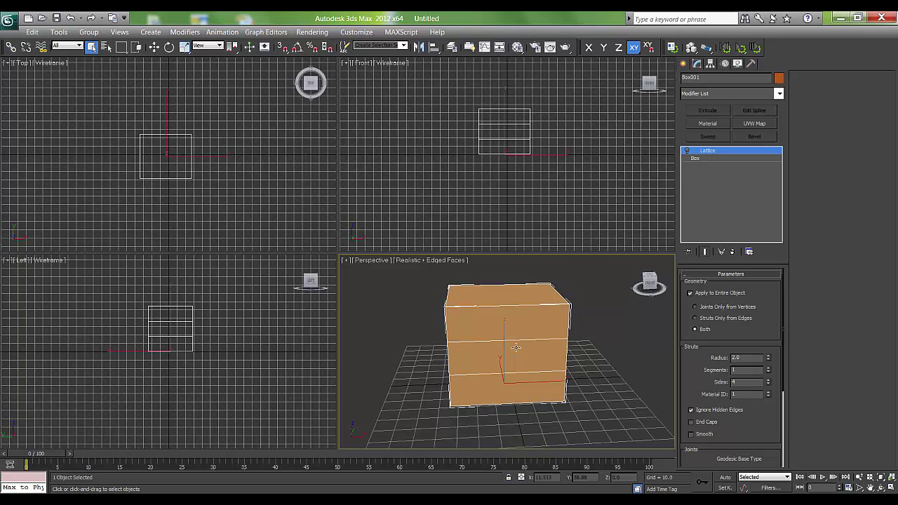
pyautogui.keyDown('alt'); pyautogui.moveTo(536, 382); pyautogui.dragTo(520, 383, button='middle'); pyautogui.keyUp('alt')
# Step: Set the base box's width and length segments to 2 each and re-enable the Lattice modifier
pyautogui.click(696, 159)
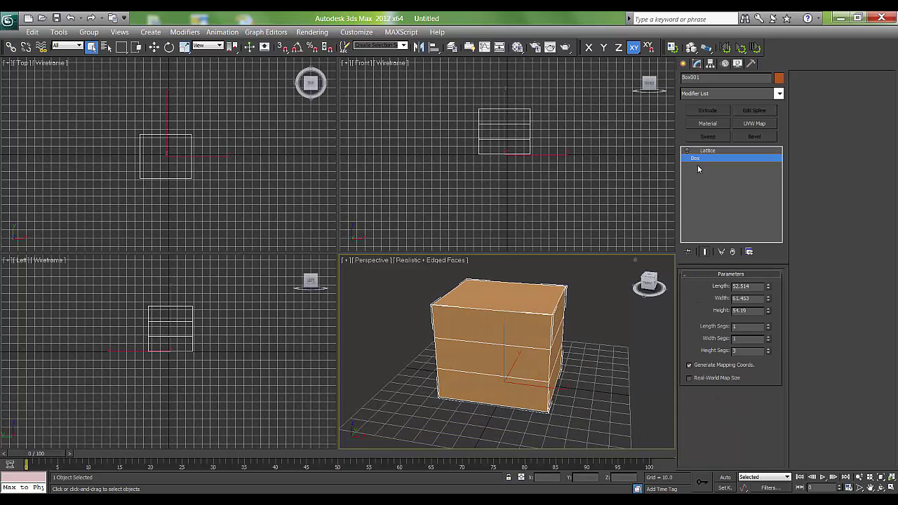
pyautogui.click(768, 337)
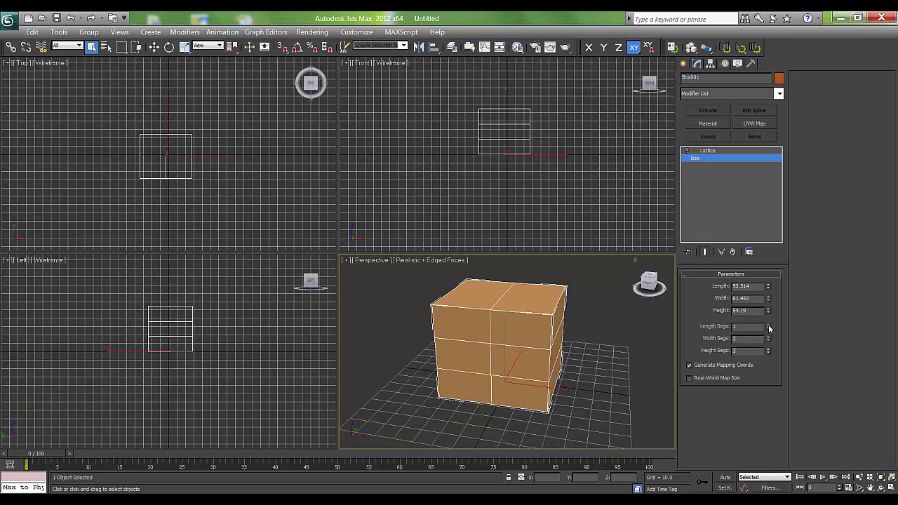
pyautogui.click(769, 326)
pyautogui.keyDown('alt'); pyautogui.moveTo(631, 337); pyautogui.dragTo(670, 180, button='middle'); pyautogui.keyUp('alt')
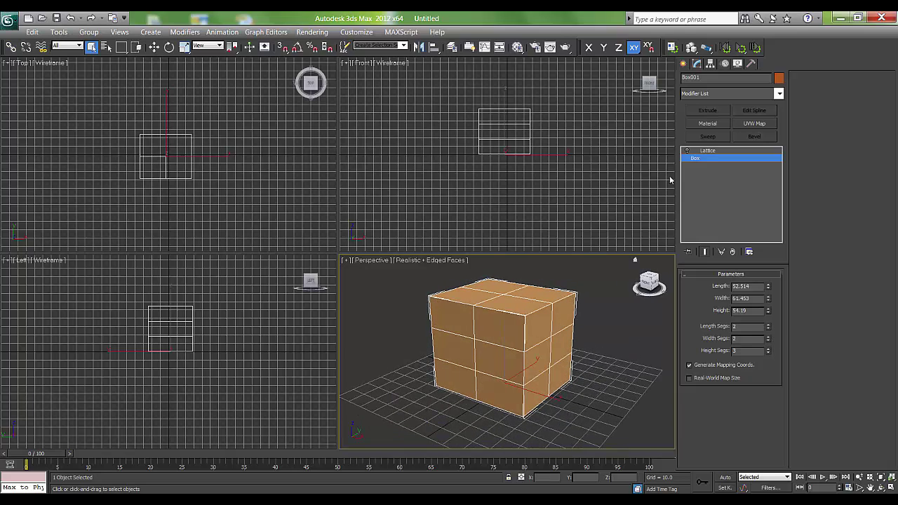
pyautogui.click(687, 152)
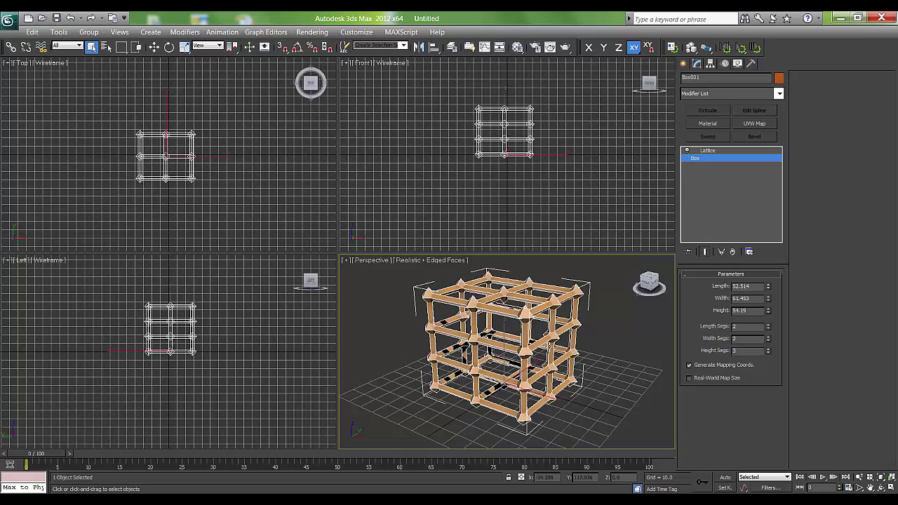
pyautogui.keyDown('alt'); pyautogui.moveTo(561, 361); pyautogui.dragTo(493, 363, button='middle'); pyautogui.keyUp('alt')
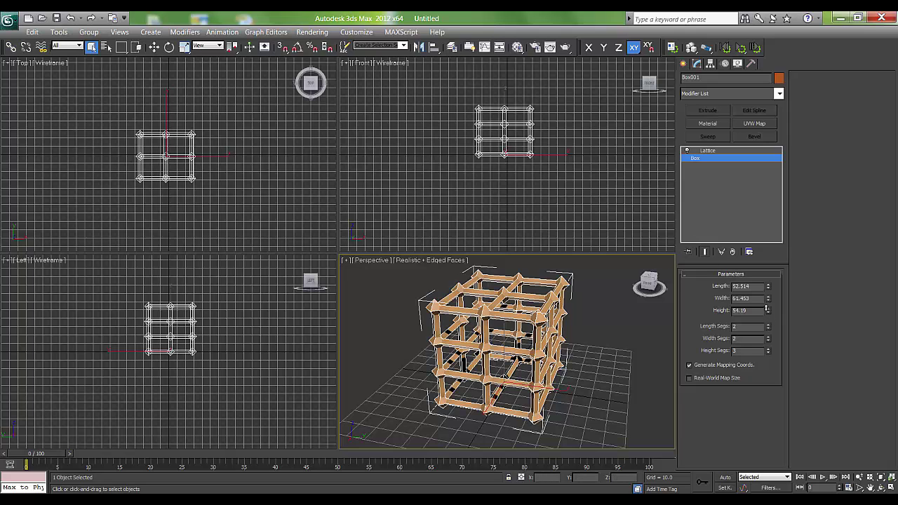
# Step: Increase the base box's height to about 112.7
pyautogui.moveTo(767, 309); pyautogui.dragTo(767, 256)
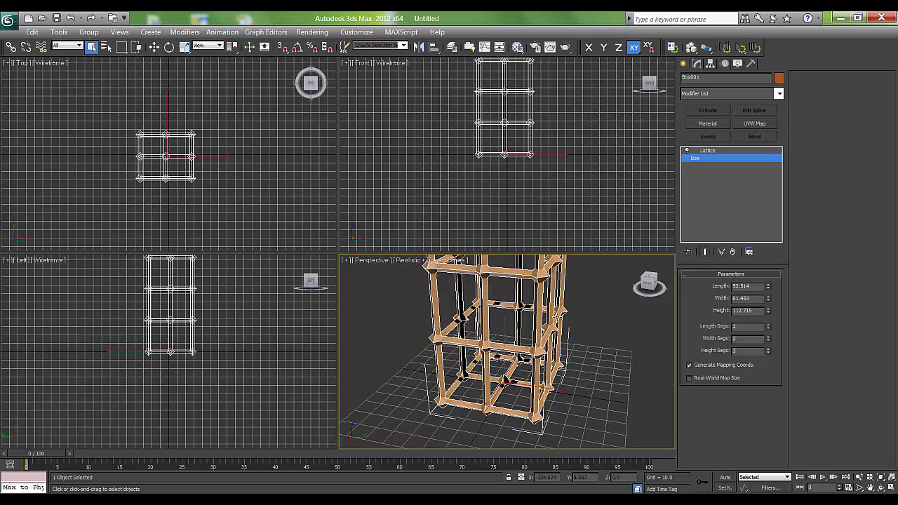
pyautogui.scroll(-4, 555, 315)
pyautogui.keyDown('alt'); pyautogui.moveTo(555, 315); pyautogui.dragTo(569, 328, button='middle'); pyautogui.keyUp('alt')
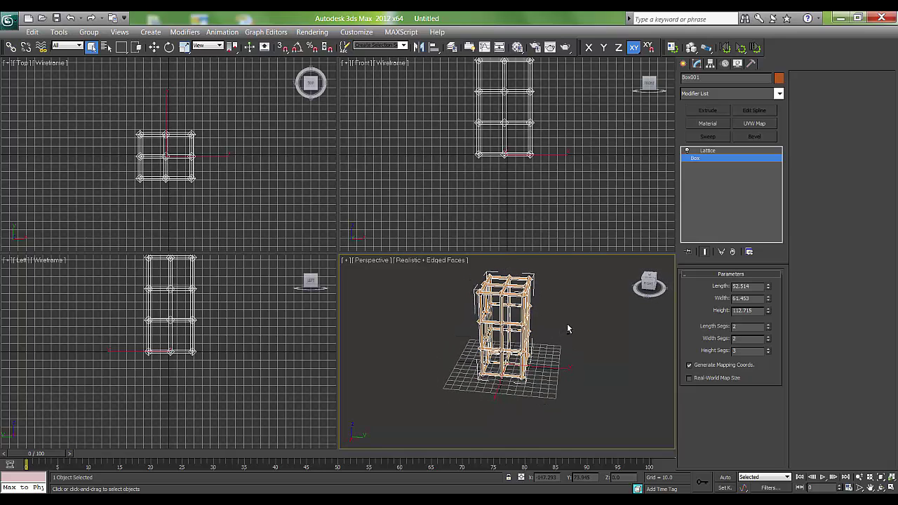
pyautogui.scroll(4, 520, 334)
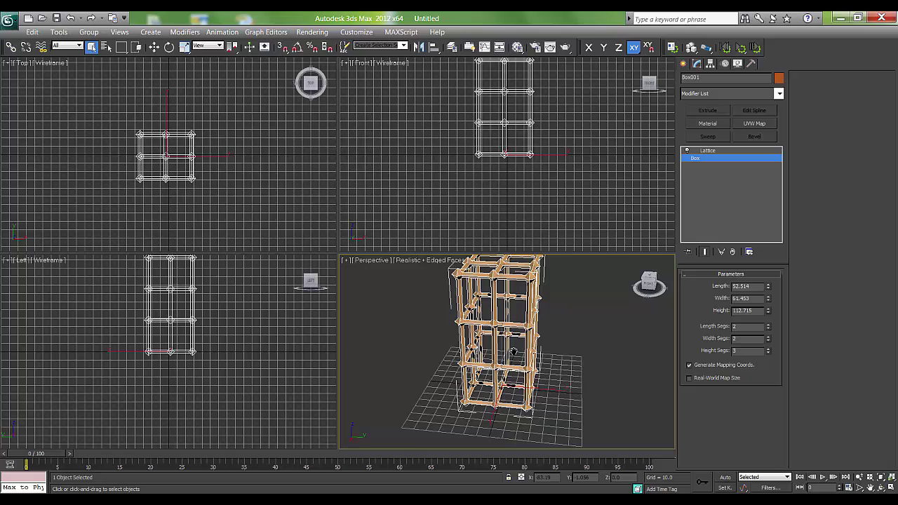
# Step: Try the Lattice geometry options Joints Only from Vertices and Struts Only from Edges, and return to Both
pyautogui.click(707, 151)
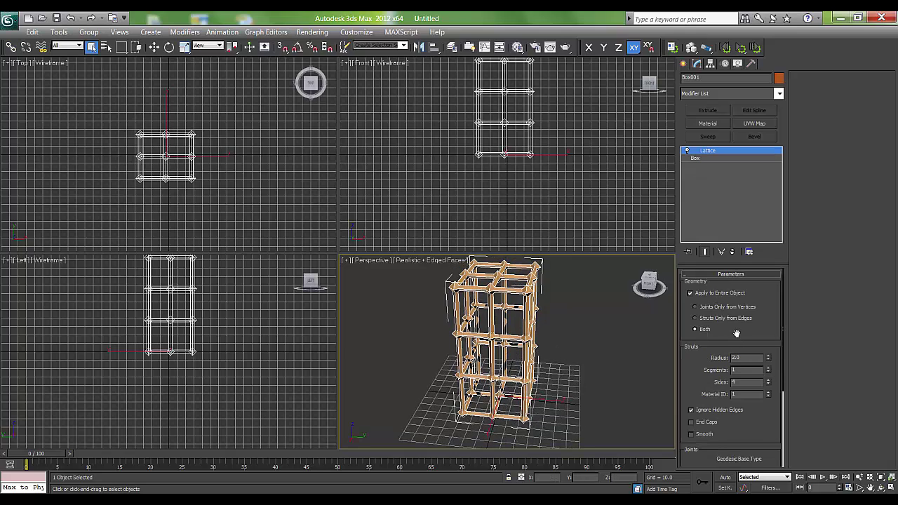
pyautogui.moveTo(736, 336)
pyautogui.mouseDown()
pyautogui.moveTo(735, 319)
pyautogui.moveTo(734, 330)
pyautogui.mouseUp()
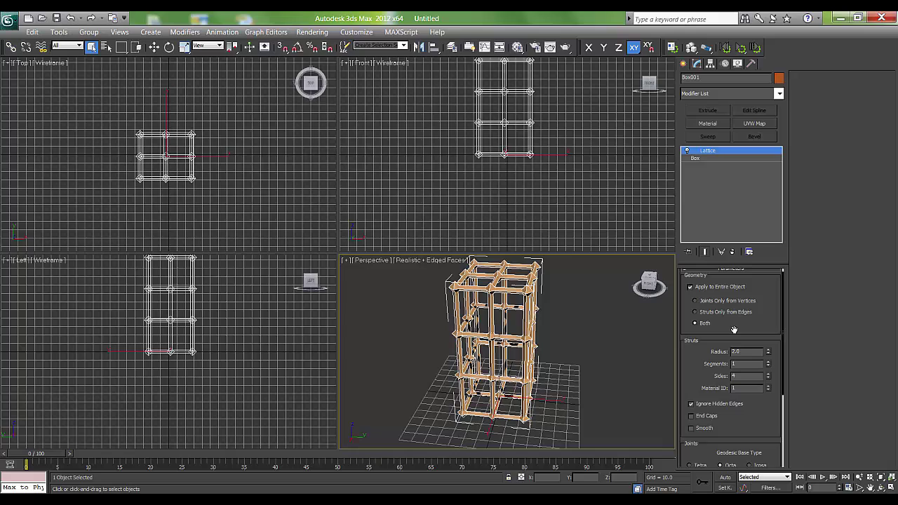
pyautogui.click(695, 301)
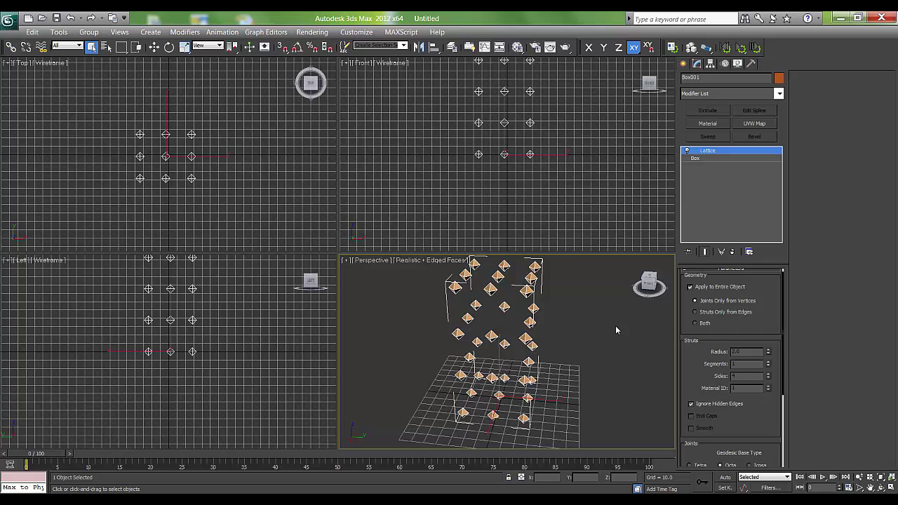
pyautogui.keyDown('alt'); pyautogui.moveTo(585, 341); pyautogui.dragTo(613, 347, button='middle'); pyautogui.keyUp('alt')
pyautogui.click(694, 312)
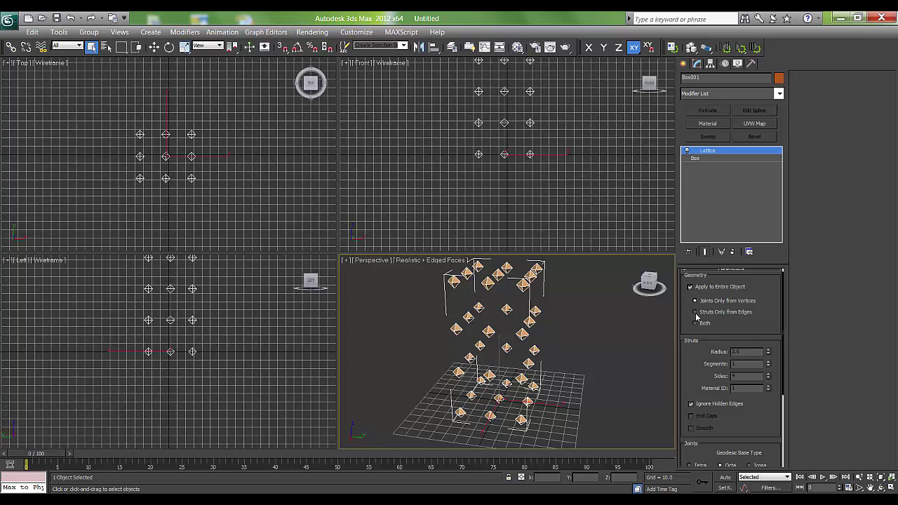
pyautogui.moveTo(549, 367)
pyautogui.keyDown('alt'); pyautogui.mouseDown(button='middle')
pyautogui.moveTo(489, 370)
pyautogui.moveTo(550, 366)
pyautogui.mouseUp(button='middle'); pyautogui.keyUp('alt')
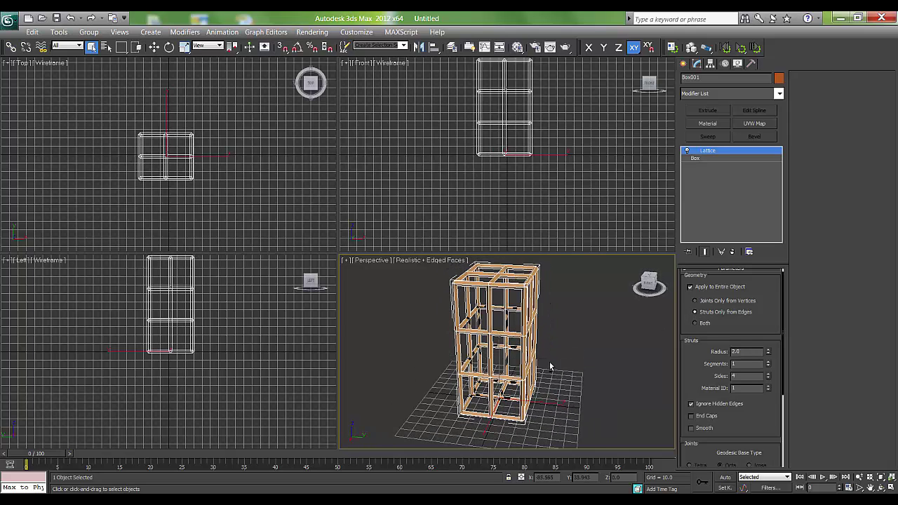
pyautogui.click(695, 323)
pyautogui.keyDown('alt'); pyautogui.moveTo(605, 370); pyautogui.dragTo(552, 360, button='middle'); pyautogui.keyUp('alt')
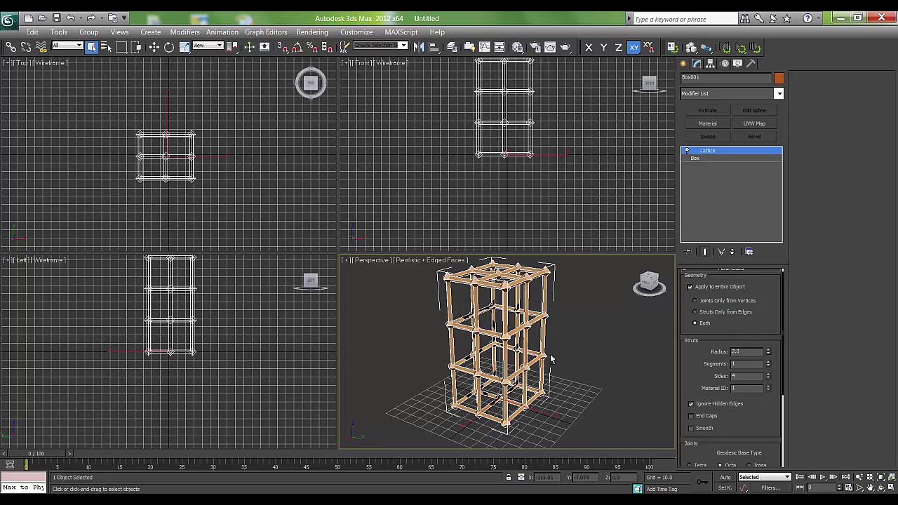
# Step: Try a different strut radius on the Lattice modifier
pyautogui.scroll(-1, 706, 353)
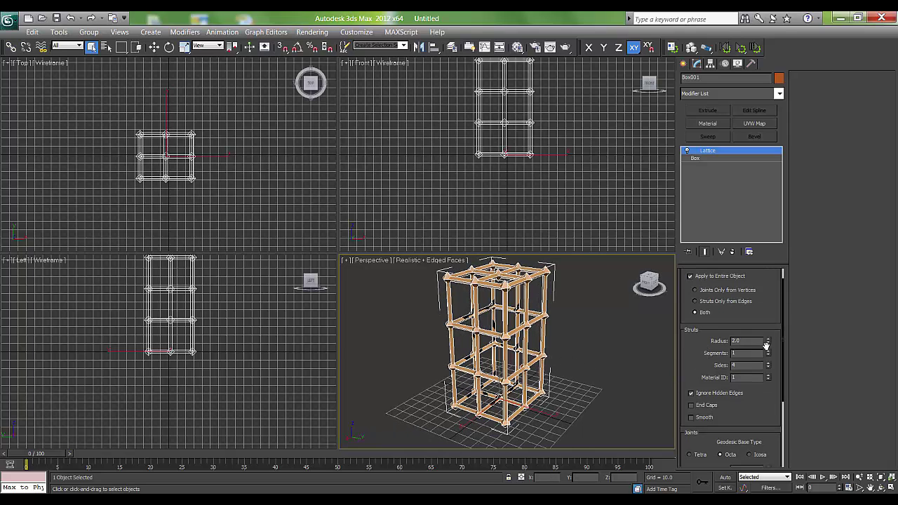
pyautogui.moveTo(768, 341); pyautogui.dragTo(682, 358)
pyautogui.scroll(4, 547, 356)
pyautogui.scroll(-1, 572, 354)
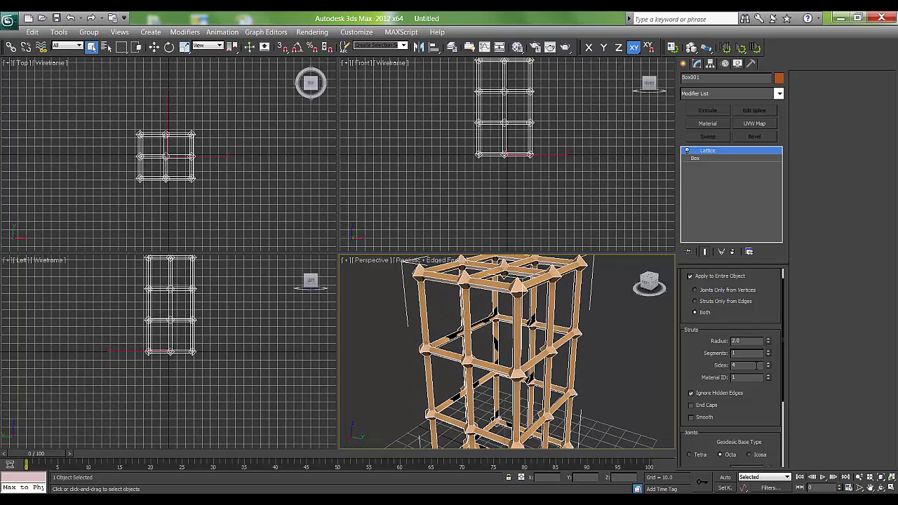
# Step: Set the number of sides of the Lattice struts to 11
pyautogui.moveTo(770, 366); pyautogui.dragTo(770, 352)
pyautogui.keyDown('alt'); pyautogui.moveTo(501, 382); pyautogui.dragTo(385, 365, button='middle'); pyautogui.keyUp('alt')
pyautogui.keyDown('alt'); pyautogui.moveTo(455, 382); pyautogui.dragTo(753, 393, button='middle'); pyautogui.keyUp('alt')
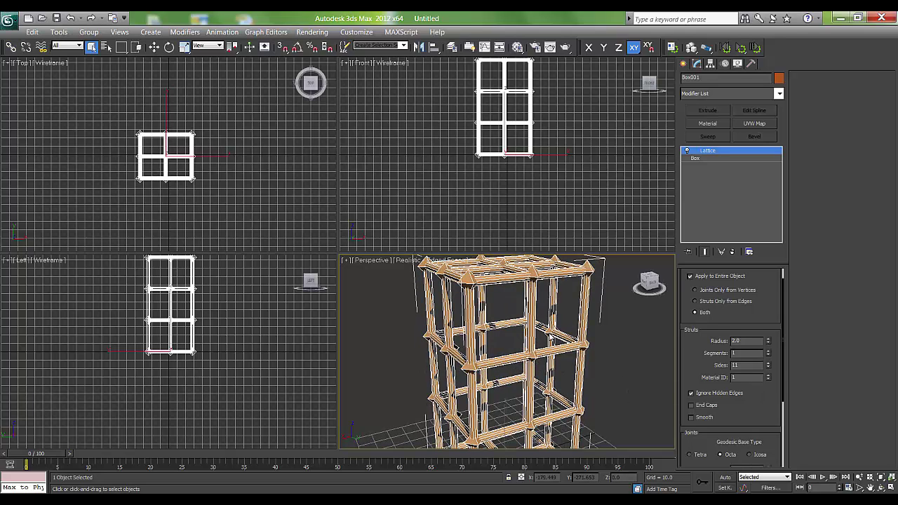
pyautogui.scroll(-4, 549, 377)
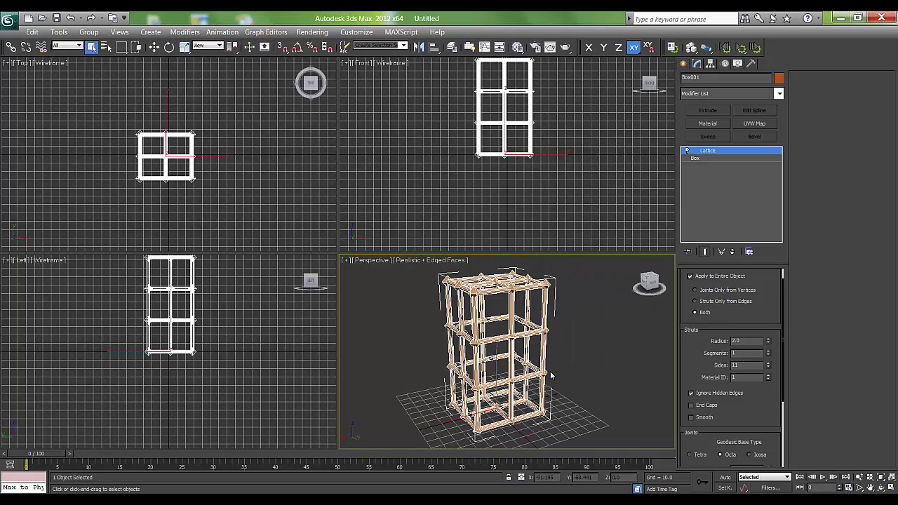
pyautogui.keyDown('alt'); pyautogui.moveTo(573, 381); pyautogui.dragTo(491, 379, button='middle'); pyautogui.keyUp('alt')
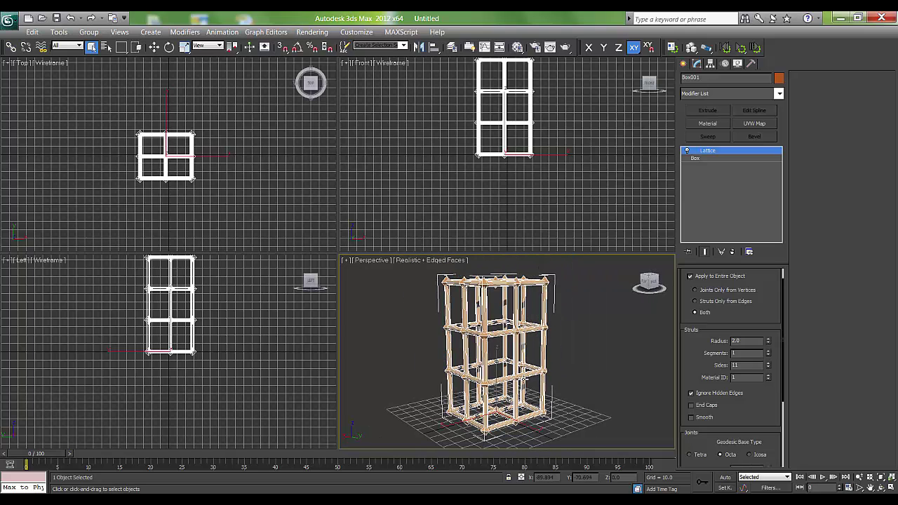
# Step: Try a radius of 7.5 for the Lattice joints
pyautogui.scroll(-3, 743, 395)
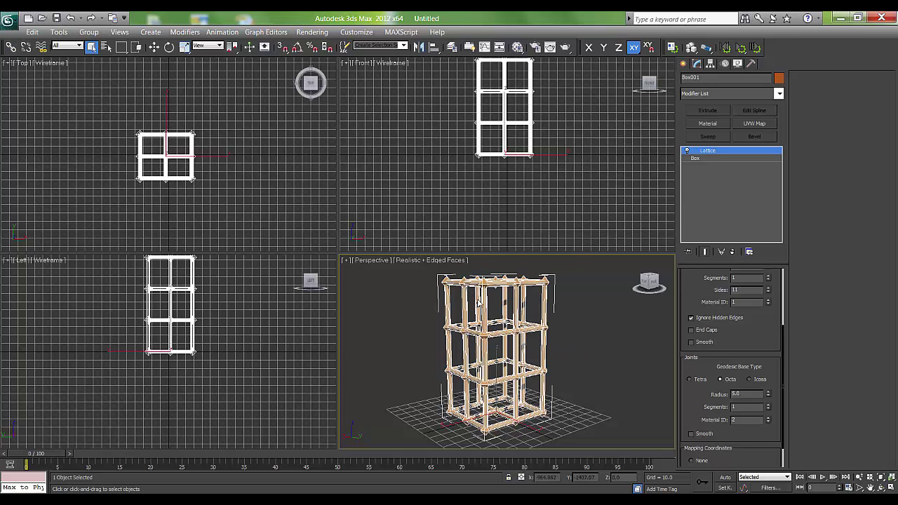
pyautogui.keyDown('alt'); pyautogui.moveTo(519, 345); pyautogui.dragTo(521, 348, button='middle'); pyautogui.keyUp('alt')
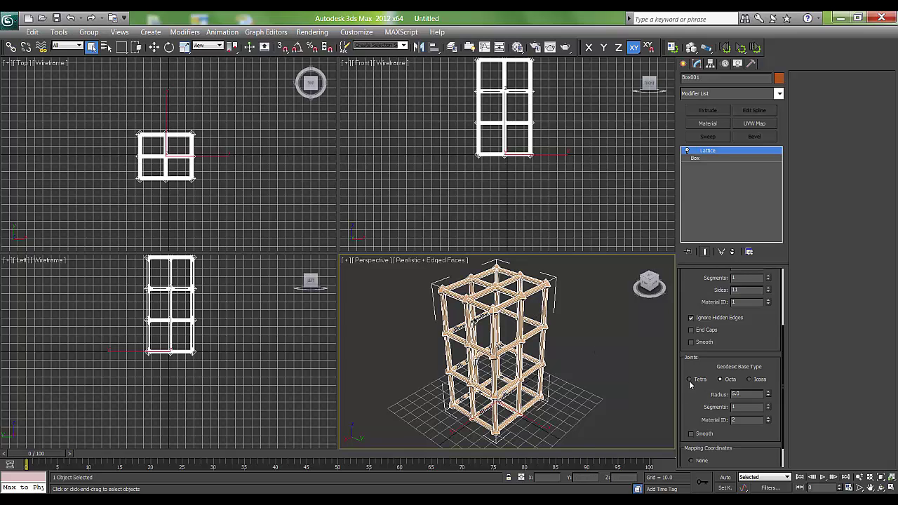
pyautogui.moveTo(768, 395); pyautogui.dragTo(768, 393)
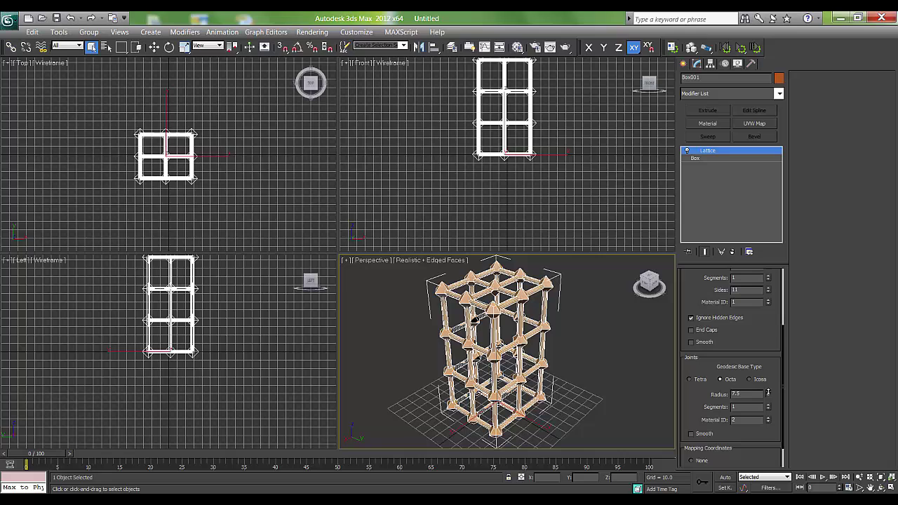
pyautogui.keyDown('alt'); pyautogui.moveTo(571, 391); pyautogui.dragTo(558, 386, button='middle'); pyautogui.keyUp('alt')
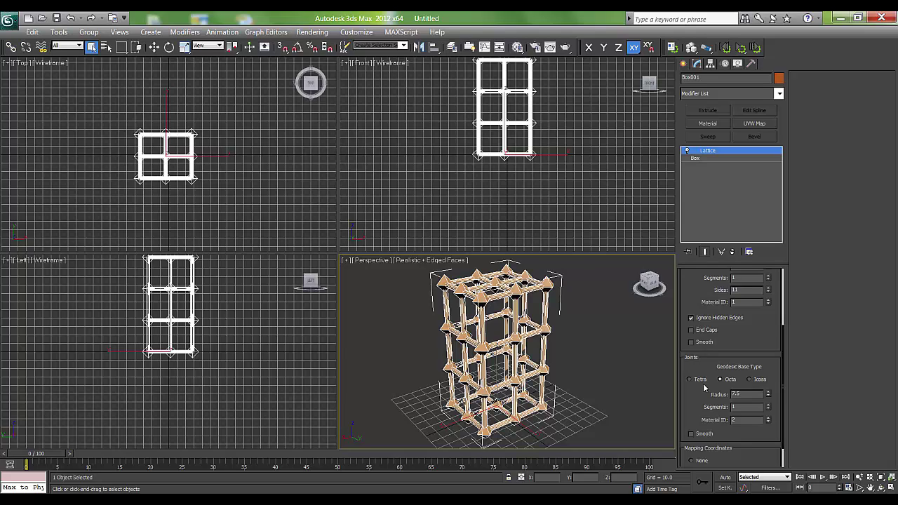
# Step: Set the Lattice joints' segments to 4 so that they become rounder
pyautogui.click(768, 406)
pyautogui.click(768, 407)
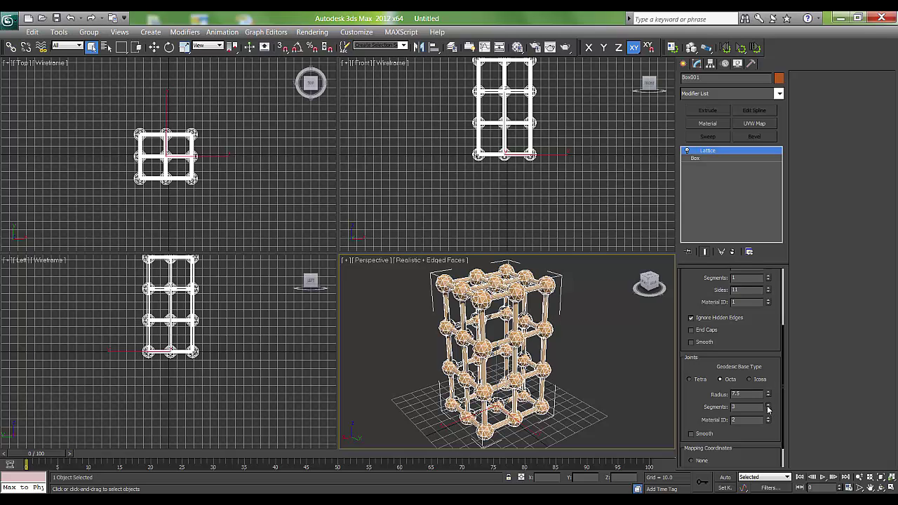
pyautogui.click(768, 406)
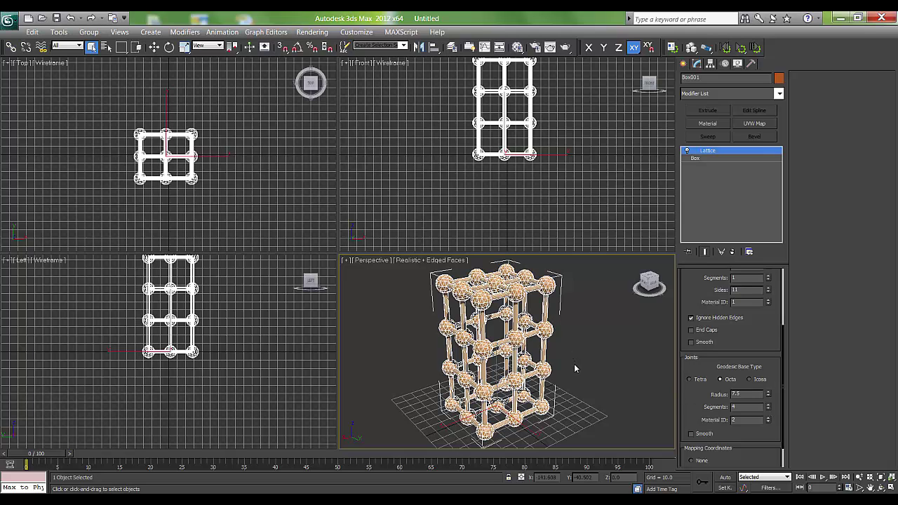
pyautogui.moveTo(575, 366)
pyautogui.keyDown('alt'); pyautogui.mouseDown(button='middle')
pyautogui.moveTo(560, 358)
pyautogui.moveTo(565, 369)
pyautogui.mouseUp(button='middle'); pyautogui.keyUp('alt')
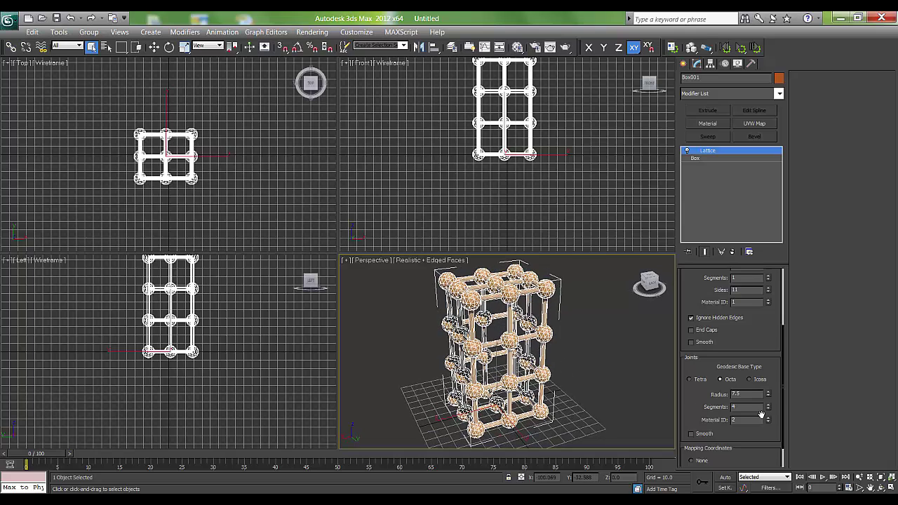
# Step: Reduce the Lattice joints' radius to 4.0
pyautogui.moveTo(770, 399); pyautogui.dragTo(770, 398)
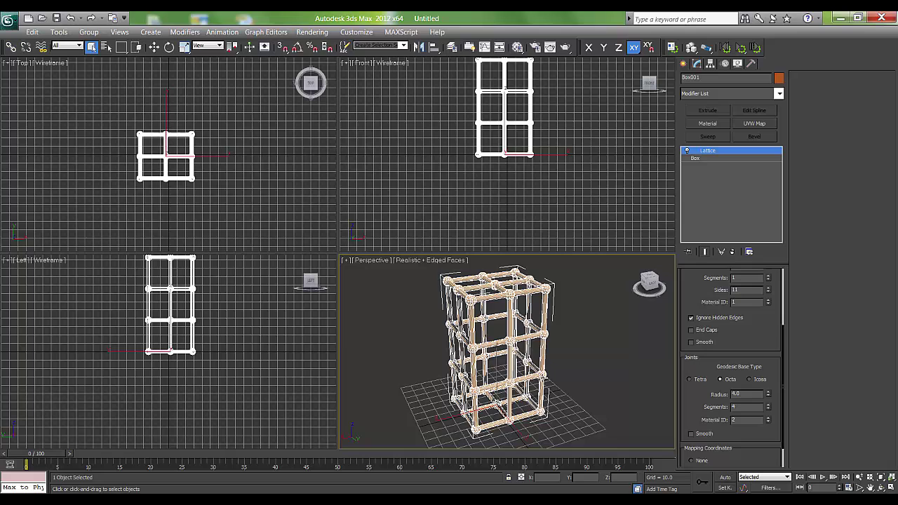
pyautogui.keyDown('alt'); pyautogui.moveTo(528, 370); pyautogui.dragTo(515, 372, button='middle'); pyautogui.keyUp('alt')
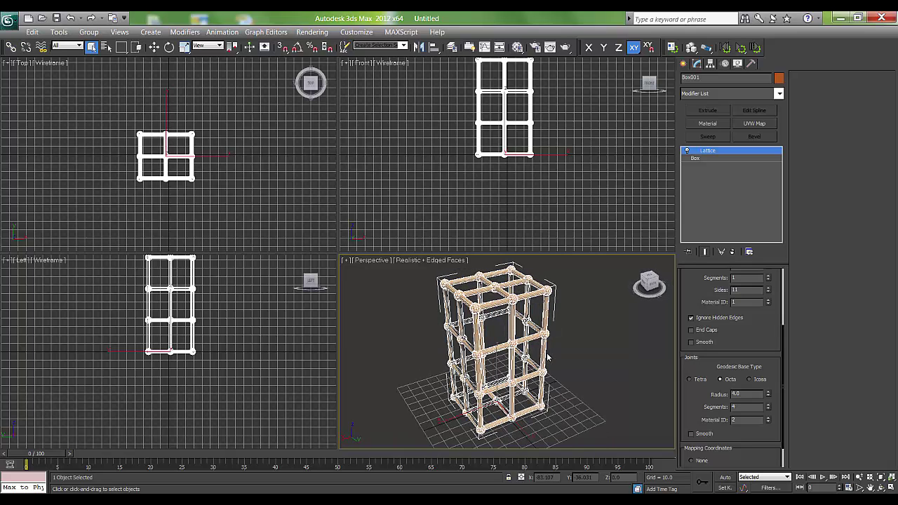
pyautogui.scroll(-2, 542, 362)
pyautogui.scroll(3, 542, 357)
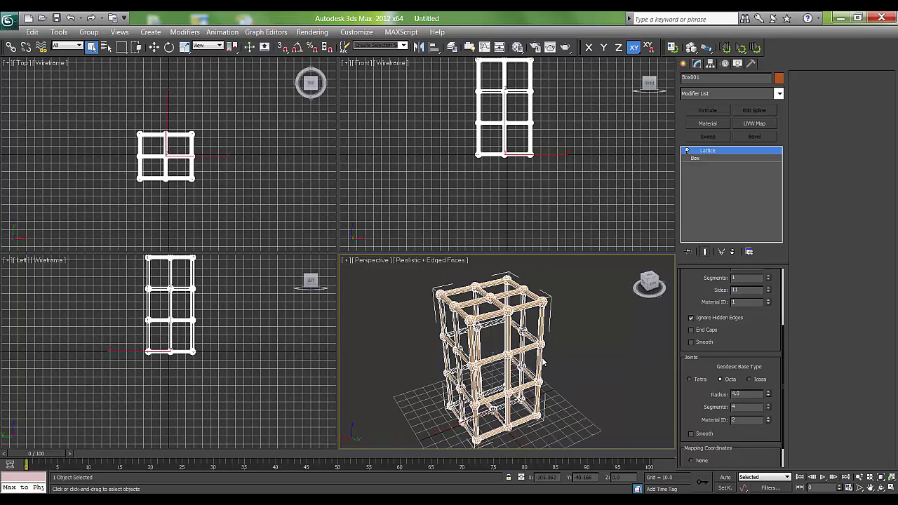
pyautogui.moveTo(529, 360)
pyautogui.keyDown('alt'); pyautogui.mouseDown(button='middle')
pyautogui.moveTo(564, 367)
pyautogui.moveTo(511, 366)
pyautogui.moveTo(528, 368)
pyautogui.mouseUp(button='middle'); pyautogui.keyUp('alt')
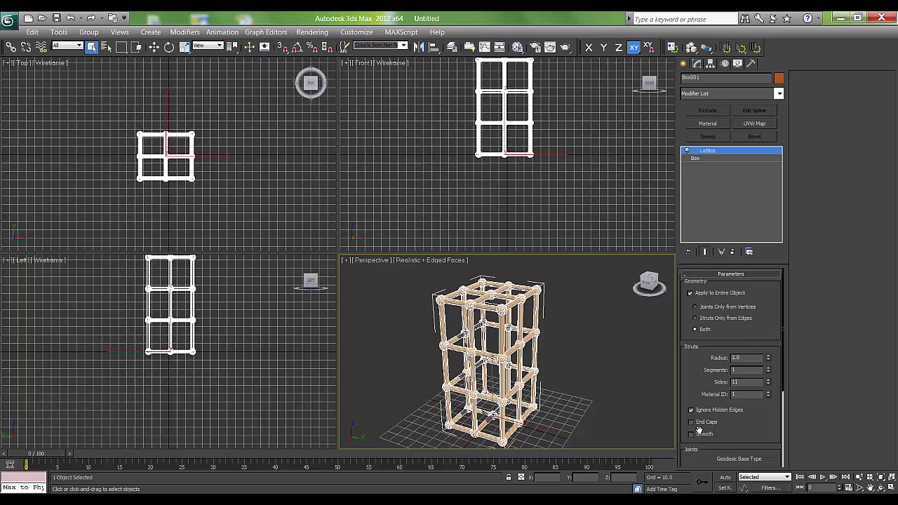
# Step: Increase the base box's height segments to 9 and its height to about 178.1
pyautogui.click(702, 158)
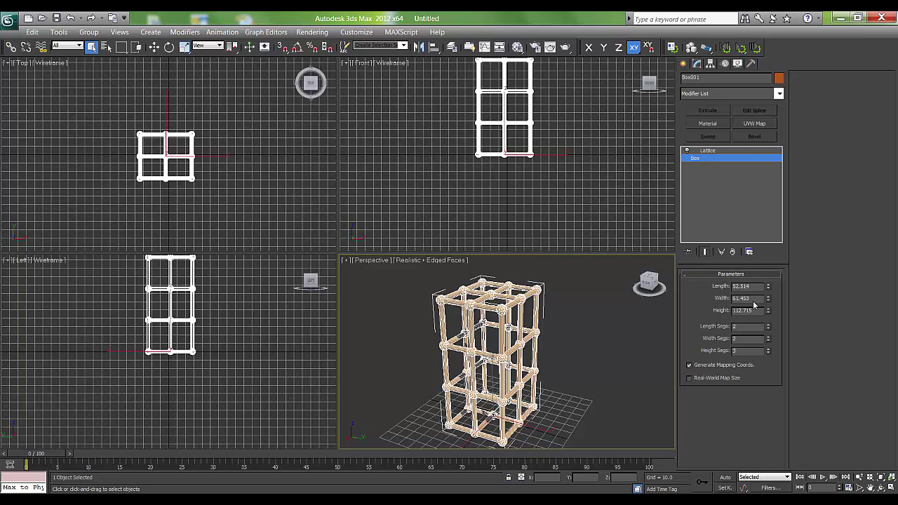
pyautogui.moveTo(769, 351); pyautogui.dragTo(768, 294)
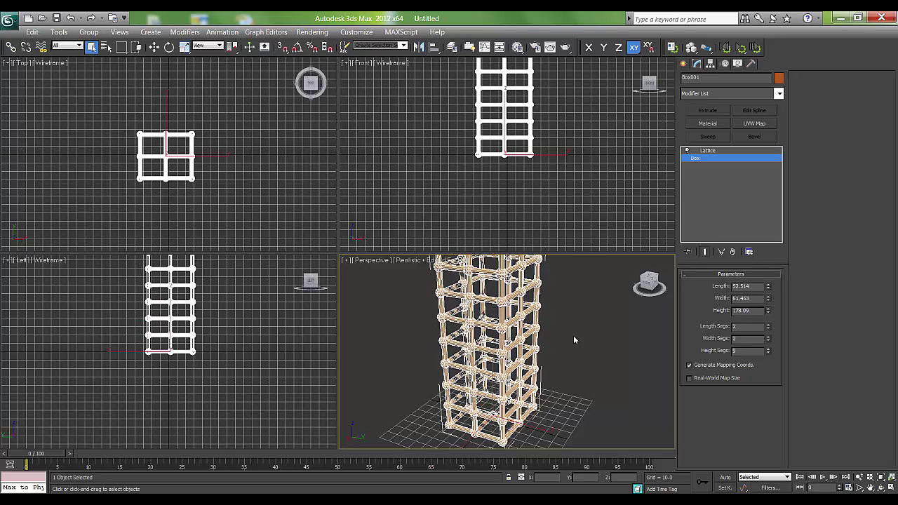
pyautogui.scroll(-2, 533, 346)
pyautogui.keyDown('alt'); pyautogui.moveTo(533, 346); pyautogui.dragTo(554, 337, button='middle'); pyautogui.keyUp('alt')
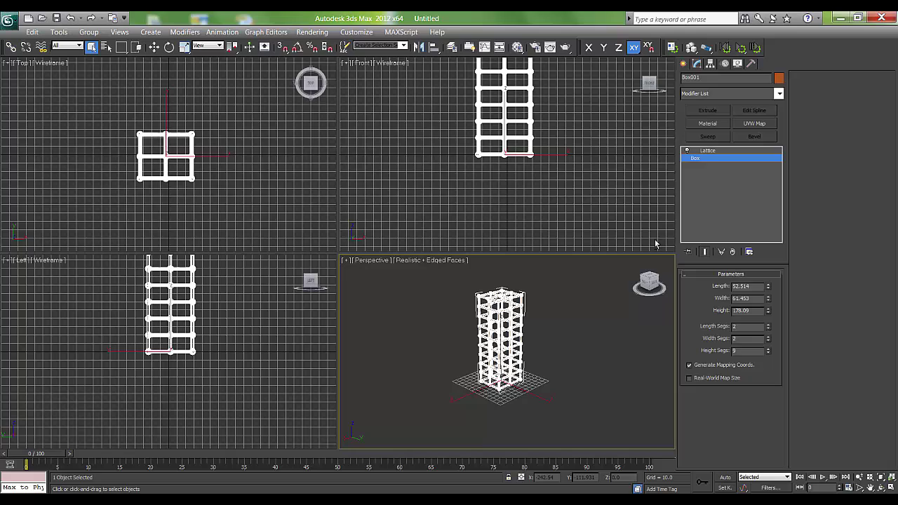
# Step: Add a Bend modifier between the Box and the Lattice, and turn off edged faces in the Perspective view
pyautogui.click(724, 92)
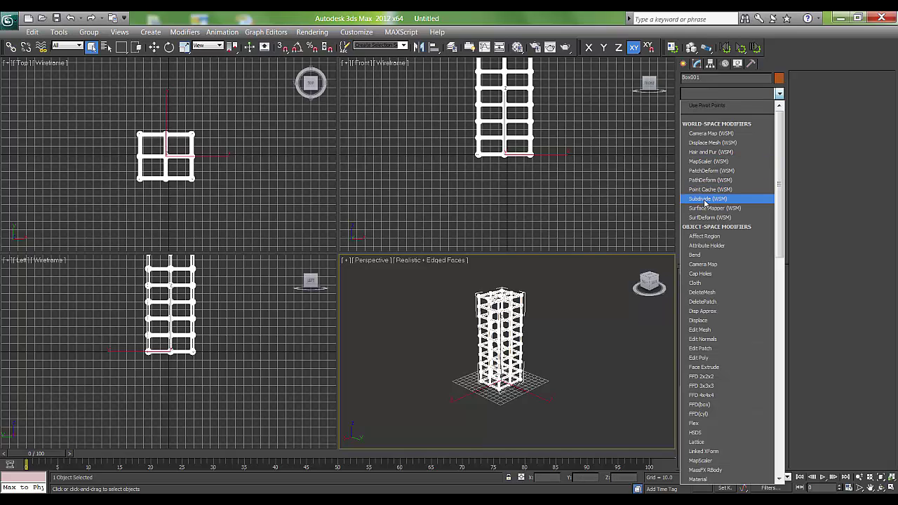
pyautogui.scroll(-5, 704, 202)
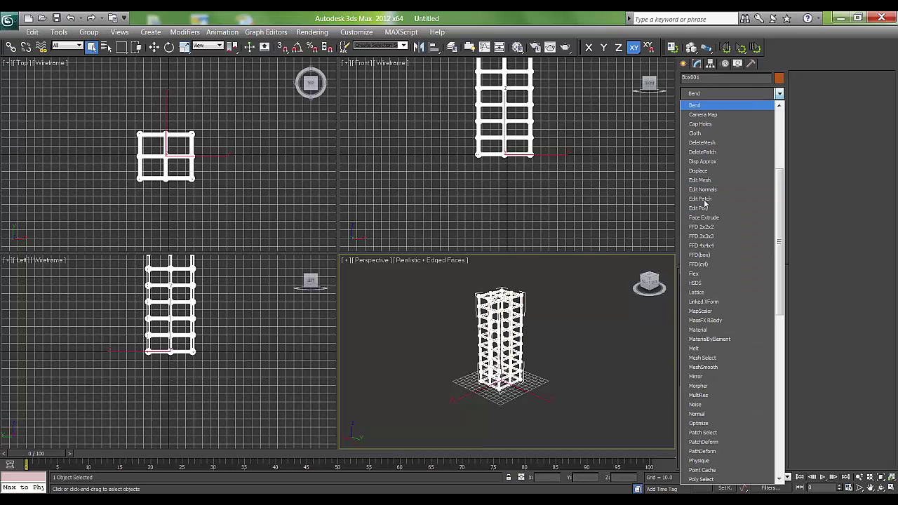
pyautogui.click(697, 107)
pyautogui.moveTo(505, 365); pyautogui.dragTo(512, 371, button='middle')
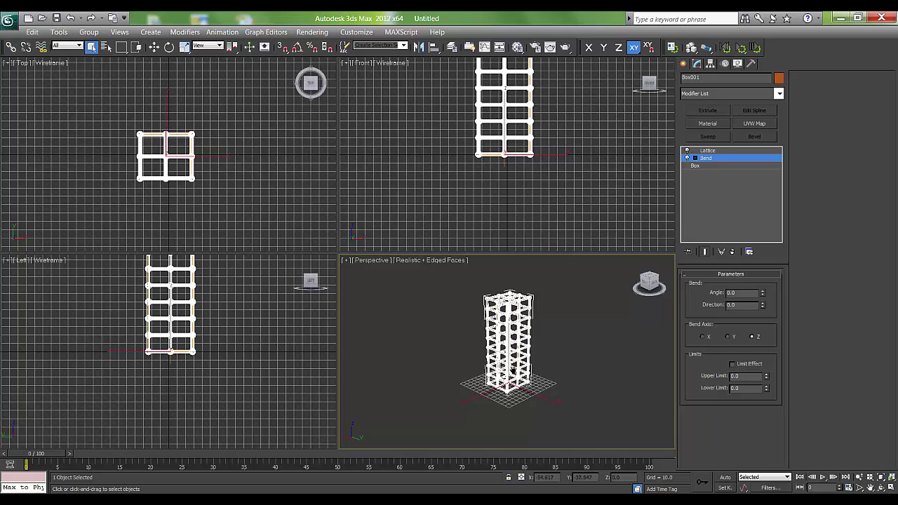
pyautogui.moveTo(538, 343)
pyautogui.mouseDown(button='middle')
pyautogui.moveTo(541, 350)
pyautogui.moveTo(543, 330)
pyautogui.mouseUp(button='middle')
pyautogui.scroll(4, 542, 324)
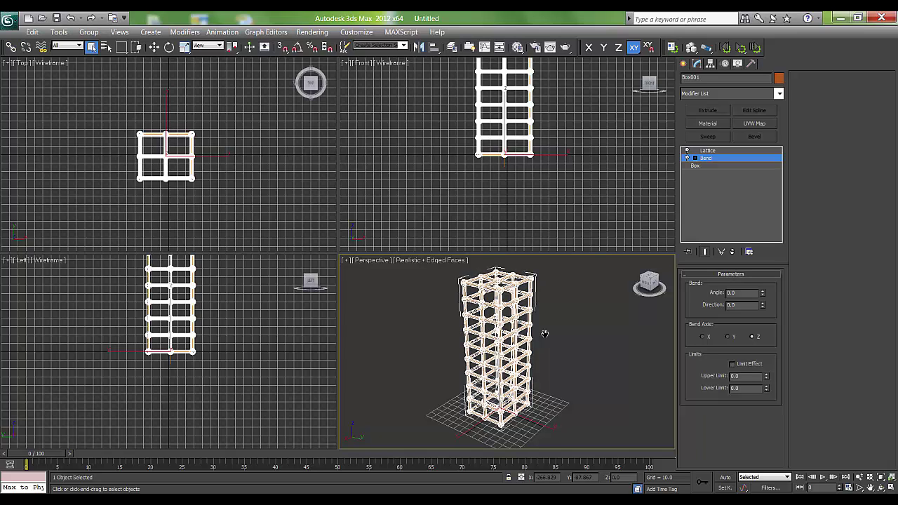
pyautogui.press('F4')
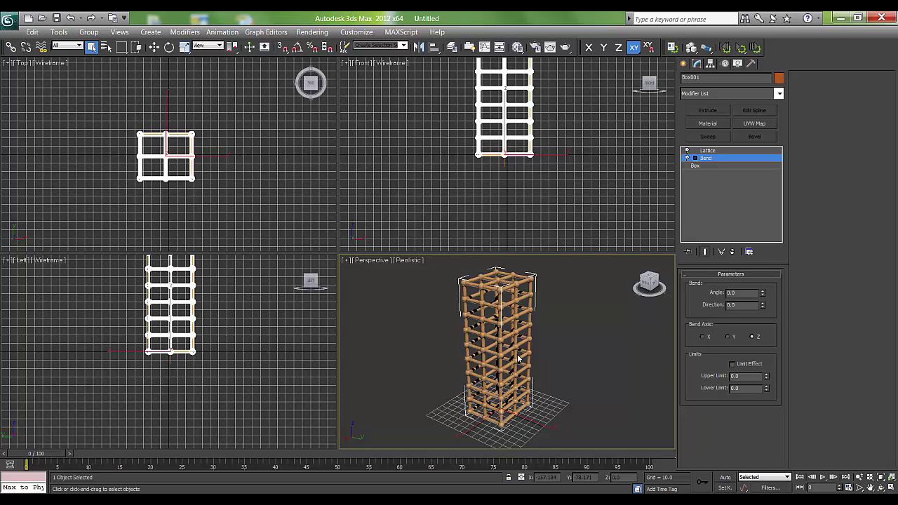
# Step: Bend the tower into a half-circle arch by setting the Bend angle to 180 on the Z axis
pyautogui.moveTo(763, 296); pyautogui.dragTo(729, 225)
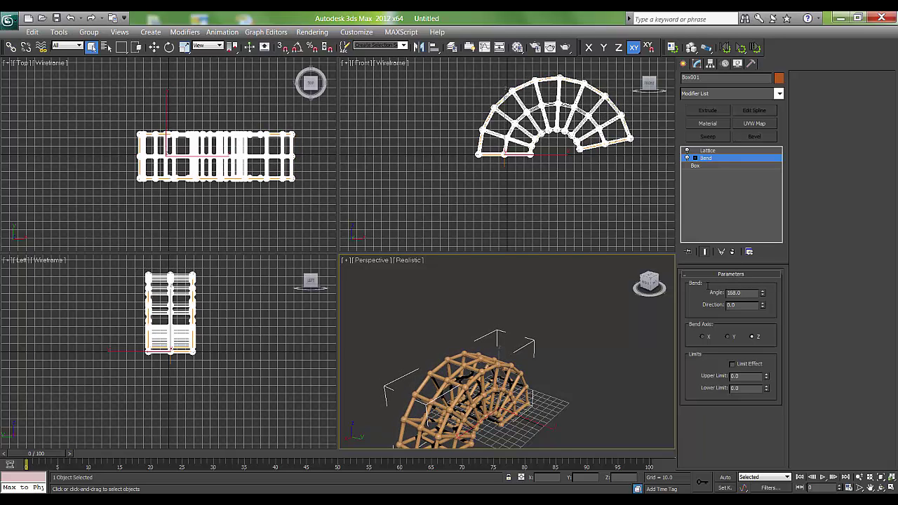
pyautogui.write('1')
pyautogui.press('Return')
pyautogui.keyDown('alt'); pyautogui.moveTo(491, 379); pyautogui.dragTo(525, 368, button='middle'); pyautogui.keyUp('alt')
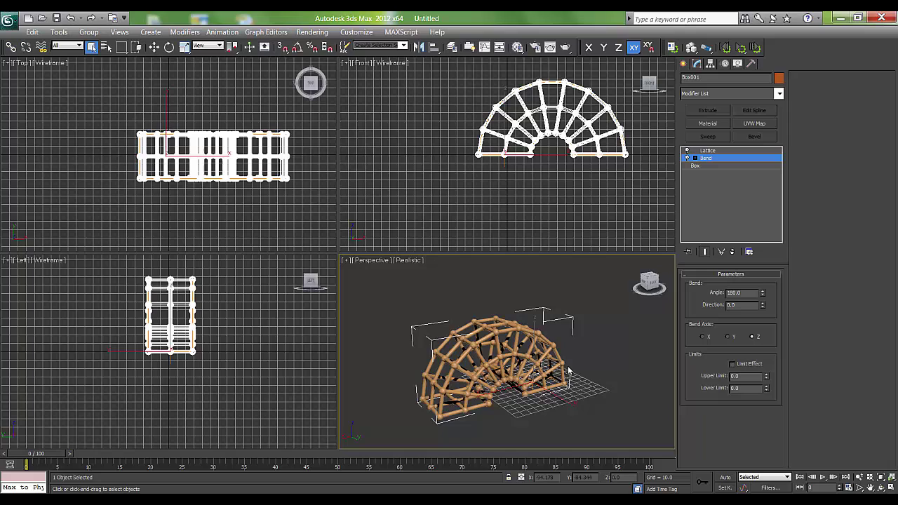
# Step: Switch the Lattice modifier off to examine the bent solid box, and switch it back on
pyautogui.click(687, 151)
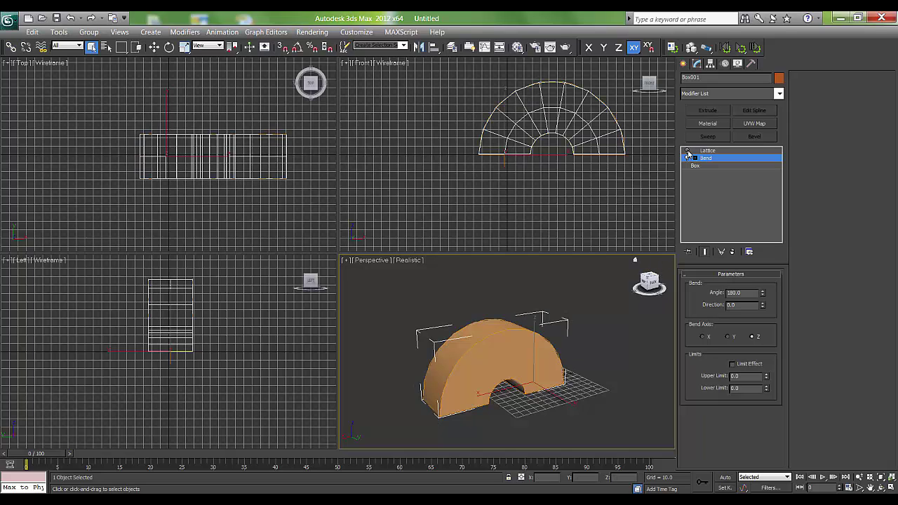
pyautogui.moveTo(456, 351)
pyautogui.keyDown('alt'); pyautogui.mouseDown(button='middle')
pyautogui.moveTo(432, 353)
pyautogui.moveTo(466, 353)
pyautogui.mouseUp(button='middle'); pyautogui.keyUp('alt')
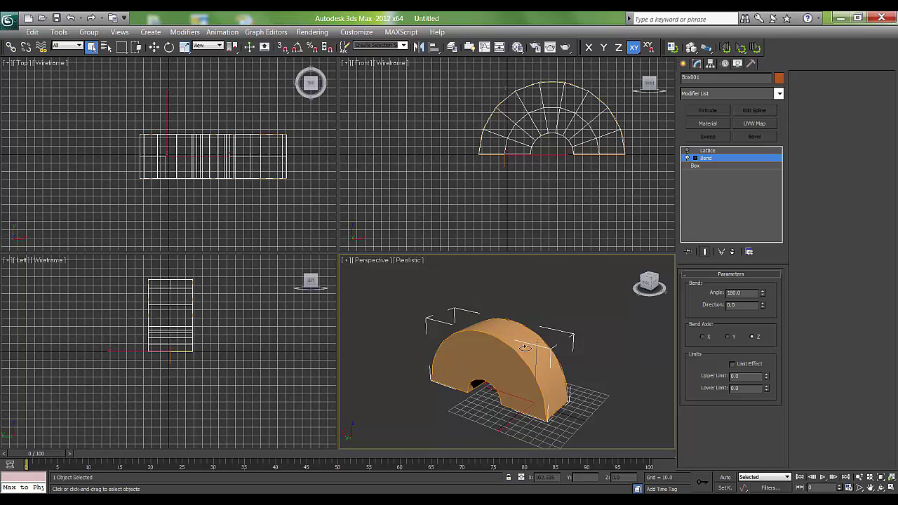
pyautogui.click(687, 151)
pyautogui.keyDown('alt'); pyautogui.moveTo(611, 354); pyautogui.dragTo(456, 369, button='middle'); pyautogui.keyUp('alt')
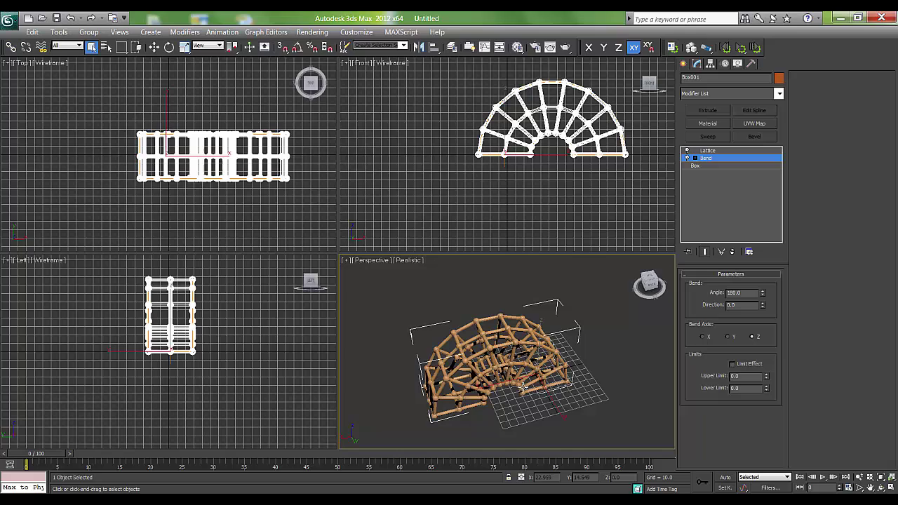
# Step: Disable the Bend modifier and add a Twist modifier above the Lattice
pyautogui.click(687, 158)
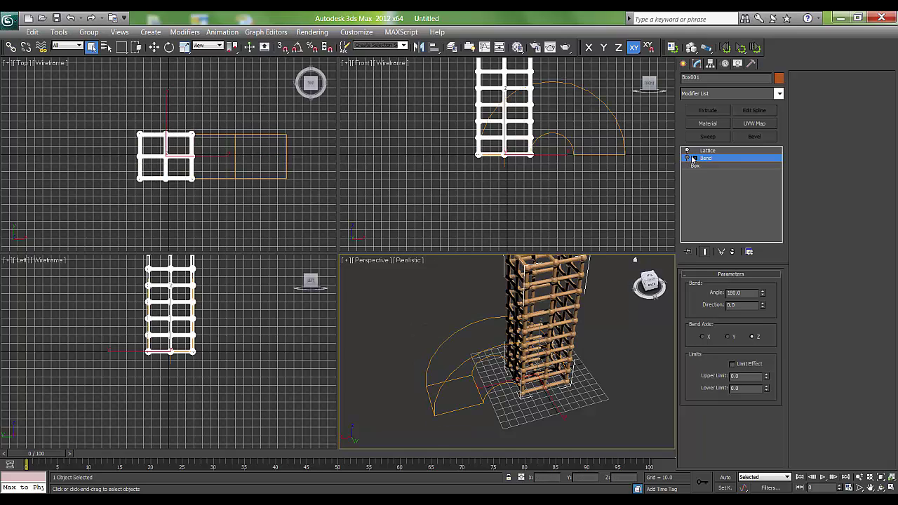
pyautogui.click(710, 153)
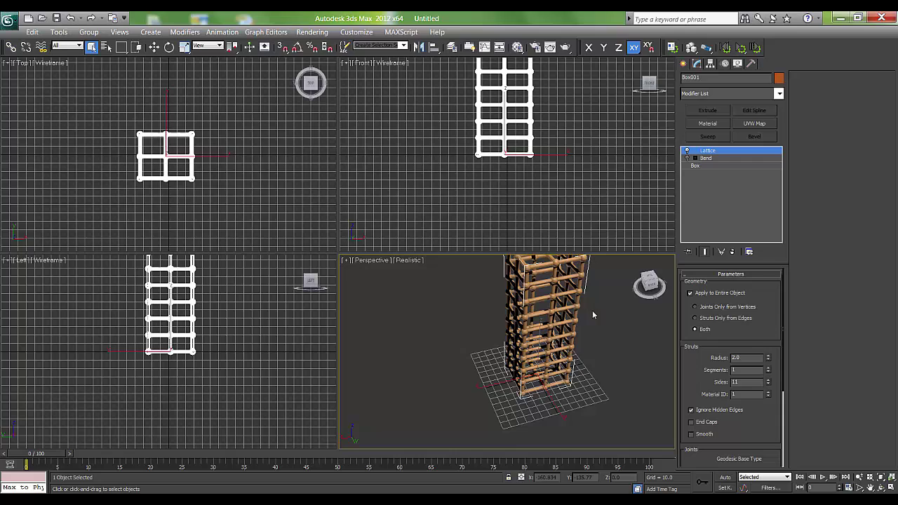
pyautogui.click(708, 96)
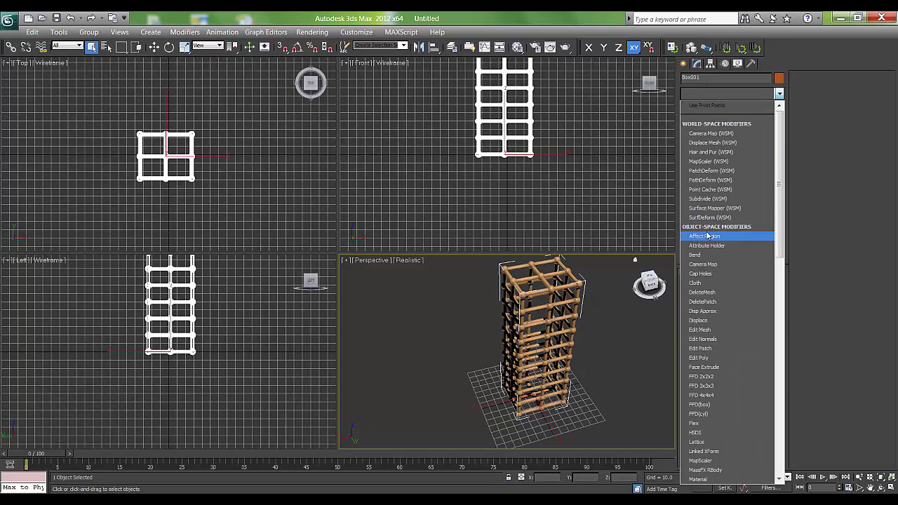
pyautogui.press('t')
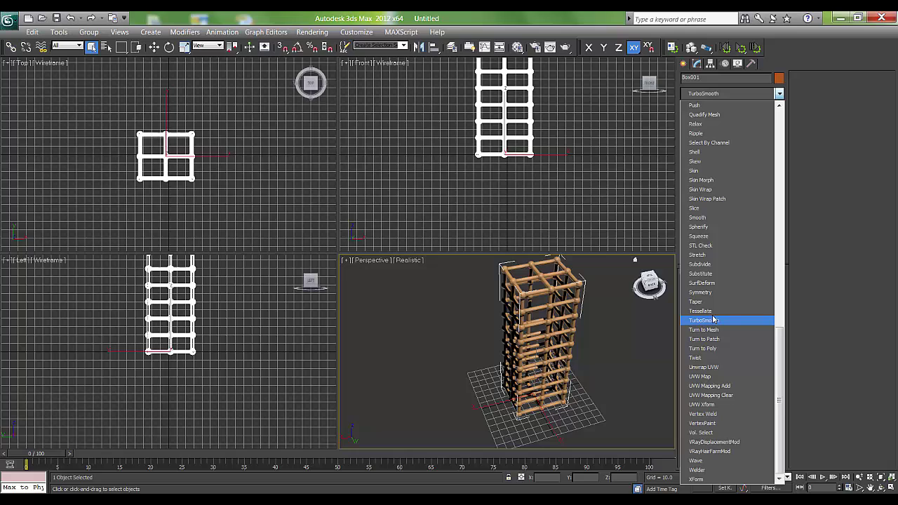
pyautogui.click(699, 357)
# Step: Twist the lattice tower about the Z axis with an angle of 160
pyautogui.moveTo(760, 296); pyautogui.dragTo(746, 151)
pyautogui.keyDown('alt'); pyautogui.moveTo(519, 365); pyautogui.dragTo(470, 404, button='middle'); pyautogui.keyUp('alt')
pyautogui.moveTo(757, 296); pyautogui.dragTo(762, 230)
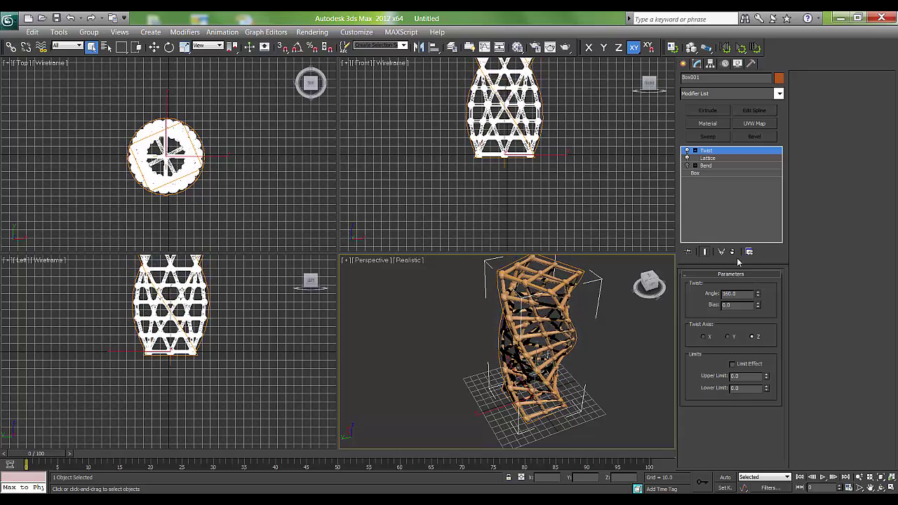
pyautogui.keyDown('alt'); pyautogui.moveTo(485, 308); pyautogui.dragTo(531, 345, button='middle'); pyautogui.keyUp('alt')
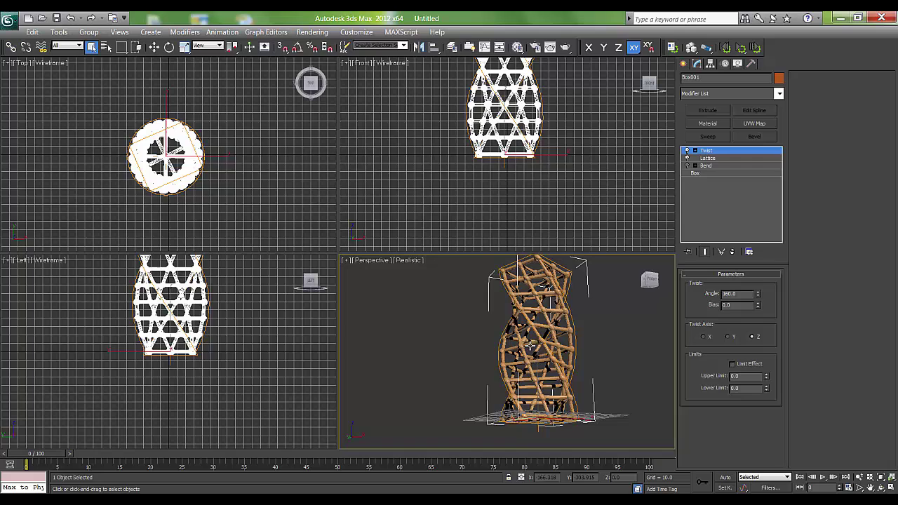
pyautogui.scroll(5, 534, 353)
pyautogui.scroll(-3, 547, 386)
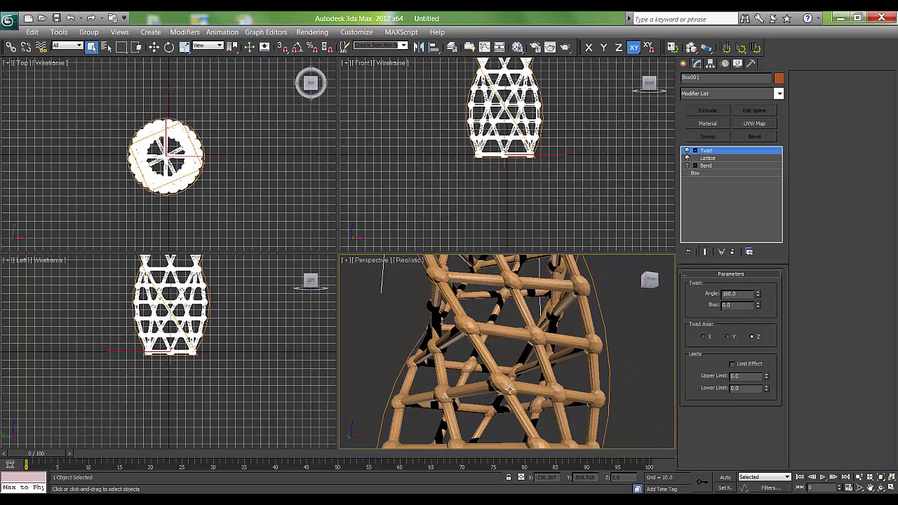
pyautogui.scroll(-3, 549, 391)
pyautogui.press('z')
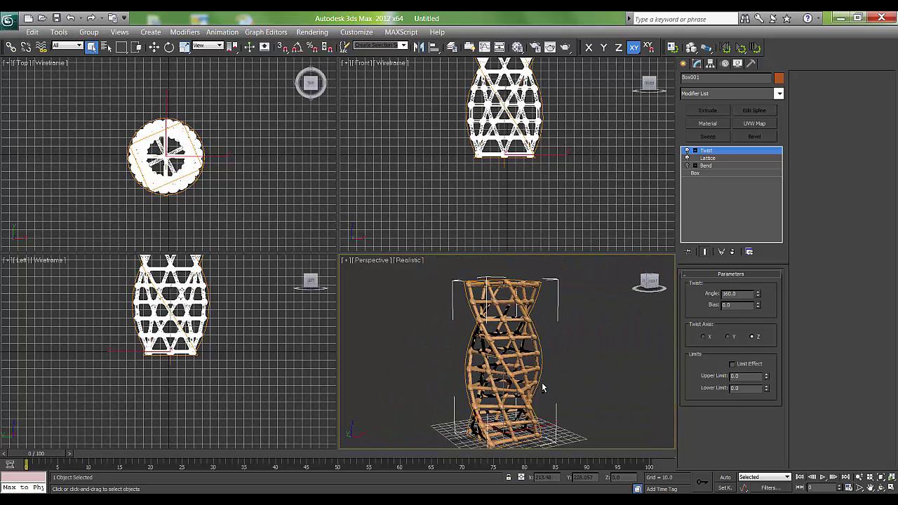
# Step: Enlarge the base box to about 116.1 in length, 134.0 in width and 199.5 in height
pyautogui.click(698, 173)
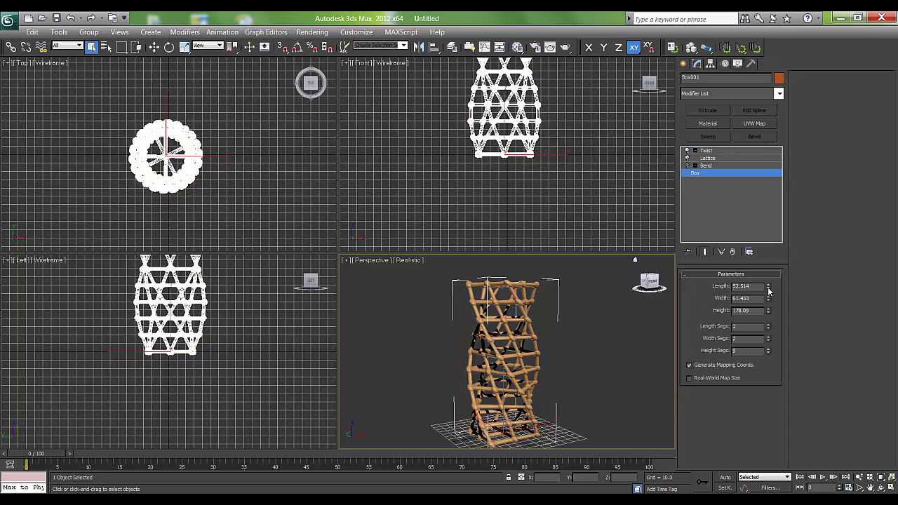
pyautogui.moveTo(769, 289); pyautogui.dragTo(770, 310)
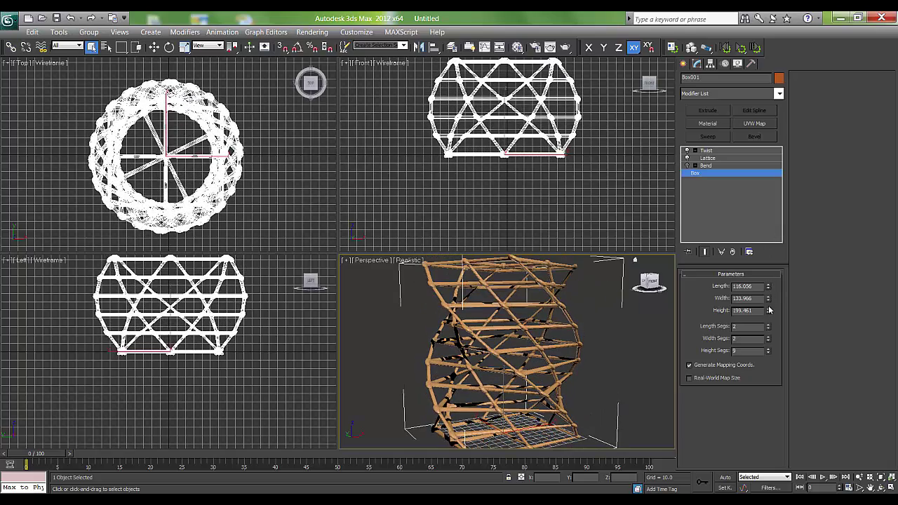
# Step: Undo the base box's last height and width changes
pyautogui.keyDown('alt'); pyautogui.moveTo(584, 372); pyautogui.dragTo(672, 372, button='middle'); pyautogui.keyUp('alt')
pyautogui.hotkey('ctrl', 'z')
pyautogui.hotkey('ctrl', 'z')
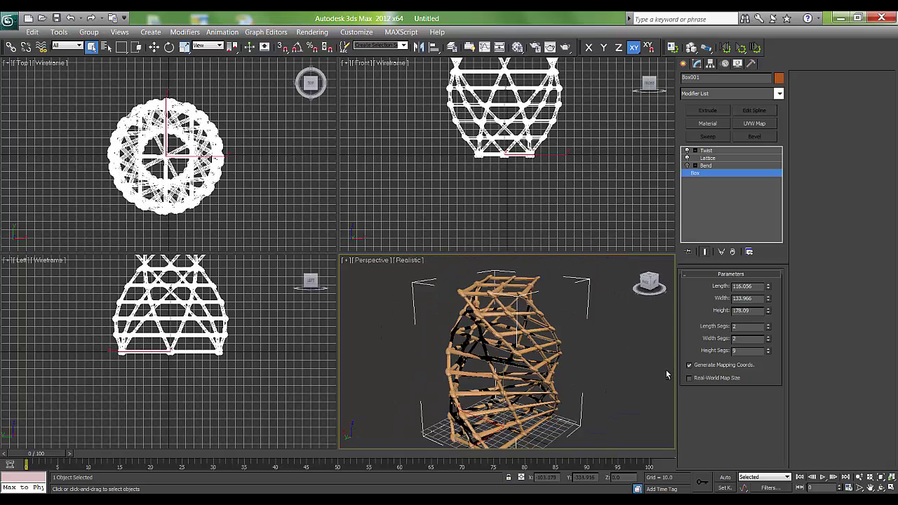
# Step: Undo the remaining enlargement of the base box's length and width
pyautogui.hotkey('ctrl', 'z')
# Step: Examine the twisted lattice tower's struts and joints from several sides in the Perspective view
pyautogui.keyDown('alt'); pyautogui.moveTo(557, 385); pyautogui.dragTo(471, 386, button='middle'); pyautogui.keyUp('alt')
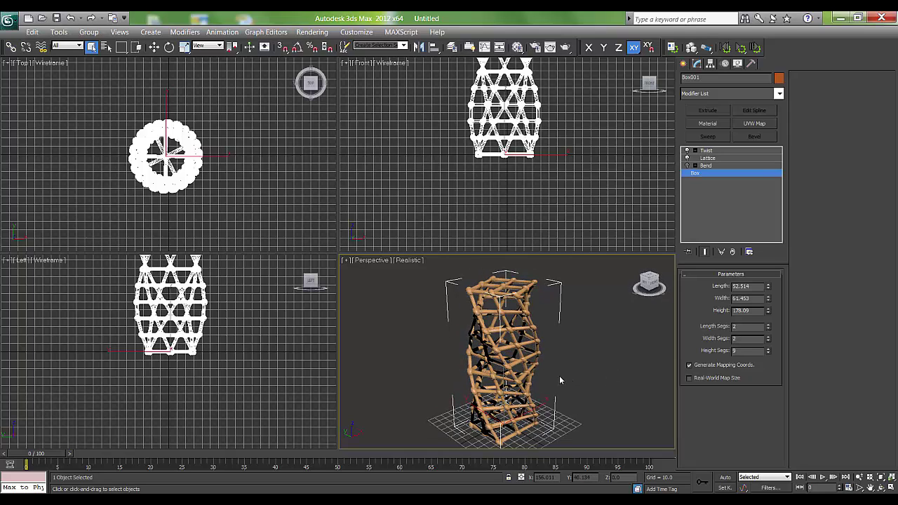
pyautogui.keyDown('alt'); pyautogui.moveTo(521, 371); pyautogui.dragTo(539, 384, button='middle'); pyautogui.keyUp('alt')
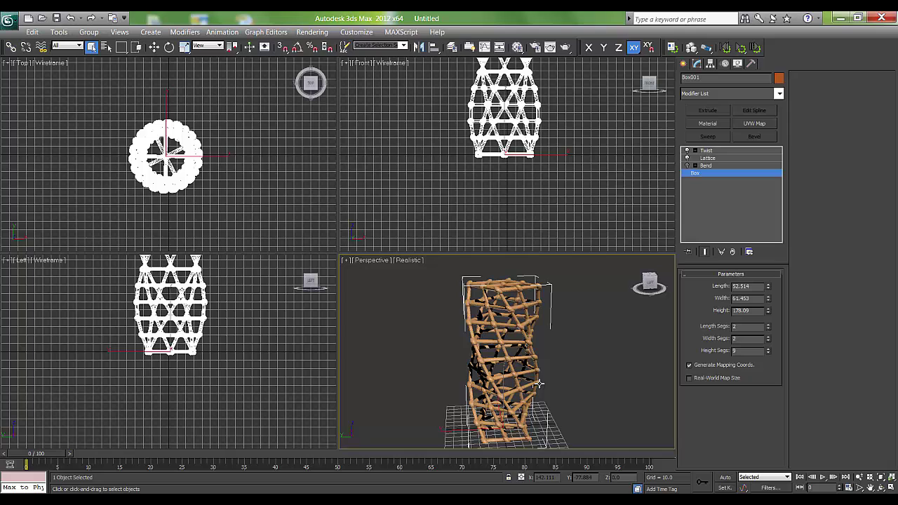
pyautogui.keyDown('alt'); pyautogui.moveTo(465, 401); pyautogui.dragTo(565, 405, button='middle'); pyautogui.keyUp('alt')
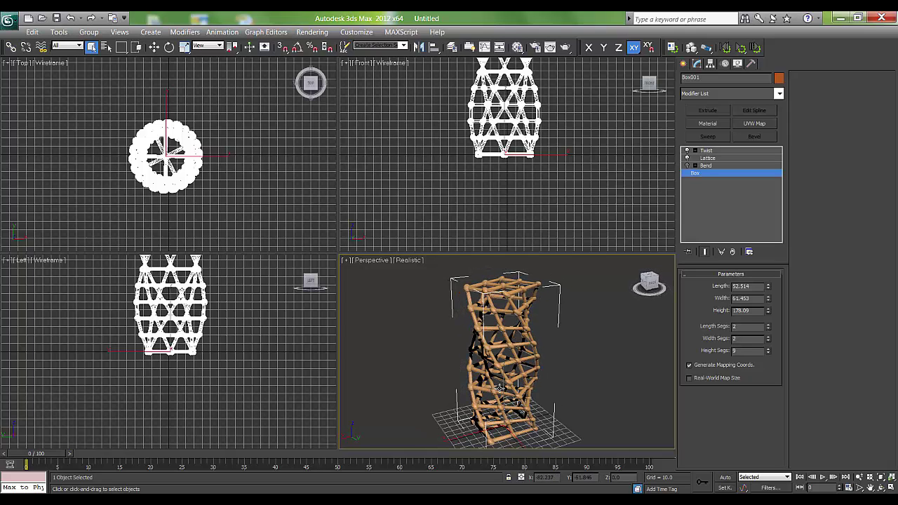
pyautogui.press('alt')
pyautogui.keyDown('alt'); pyautogui.moveTo(499, 340); pyautogui.dragTo(377, 316, button='middle'); pyautogui.keyUp('alt')
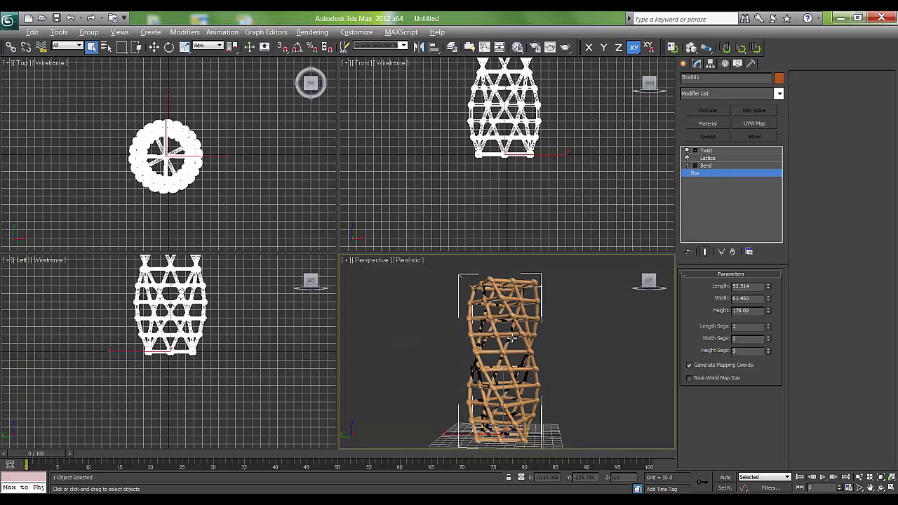
pyautogui.keyDown('alt'); pyautogui.moveTo(512, 338); pyautogui.dragTo(455, 347, button='middle'); pyautogui.keyUp('alt')
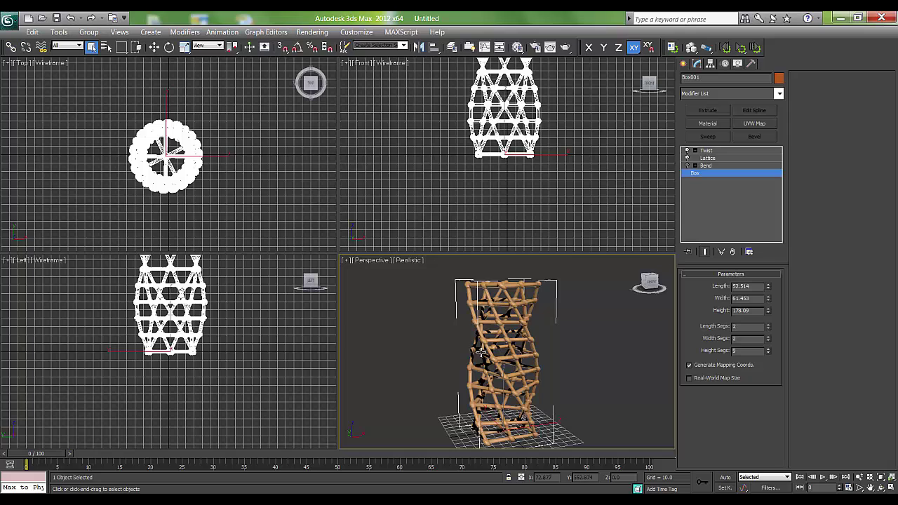
pyautogui.keyDown('alt'); pyautogui.moveTo(530, 337); pyautogui.dragTo(457, 339, button='middle'); pyautogui.keyUp('alt')
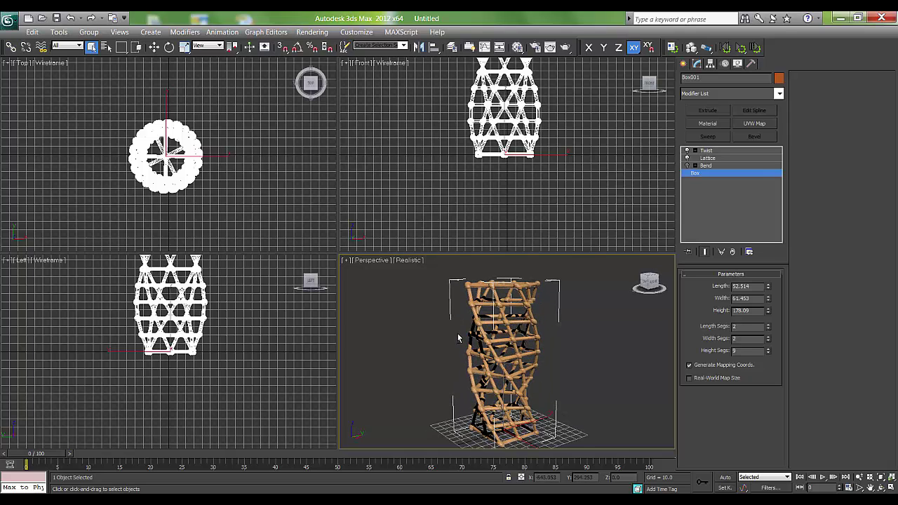